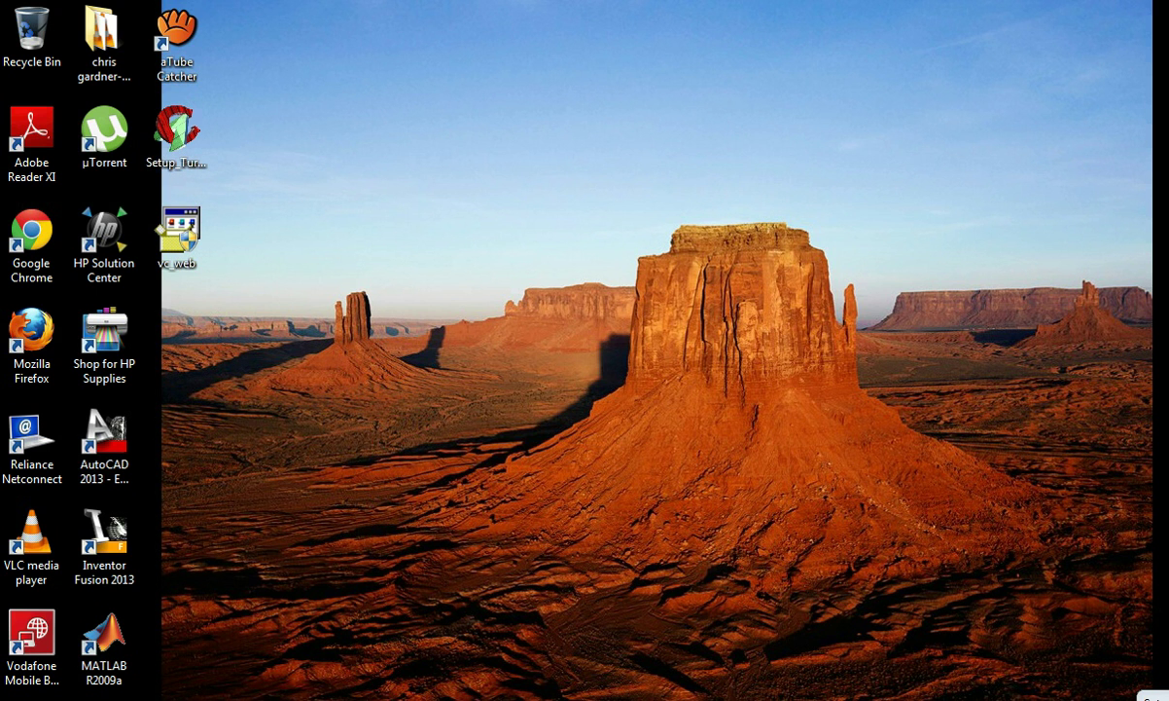
Install TurboC 7 with the setup wizard's default options and launch it when setup finishes.
key("Return")
key("Return")
key("Return")
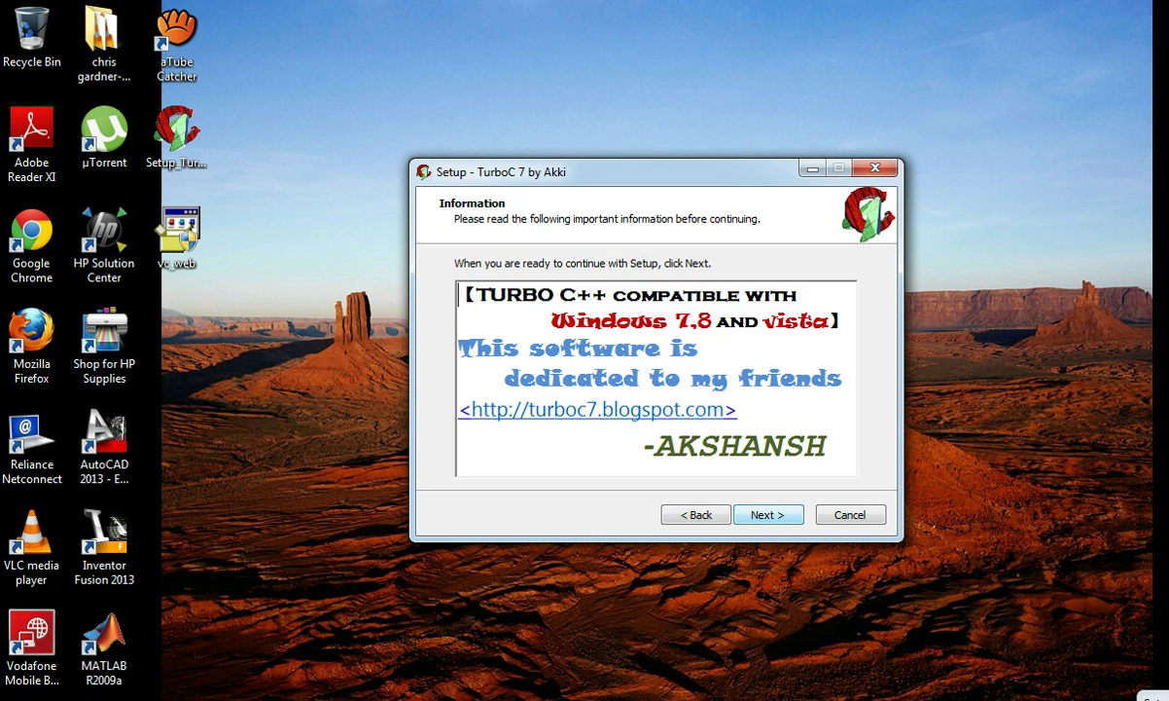
key("Return")
key("Return")
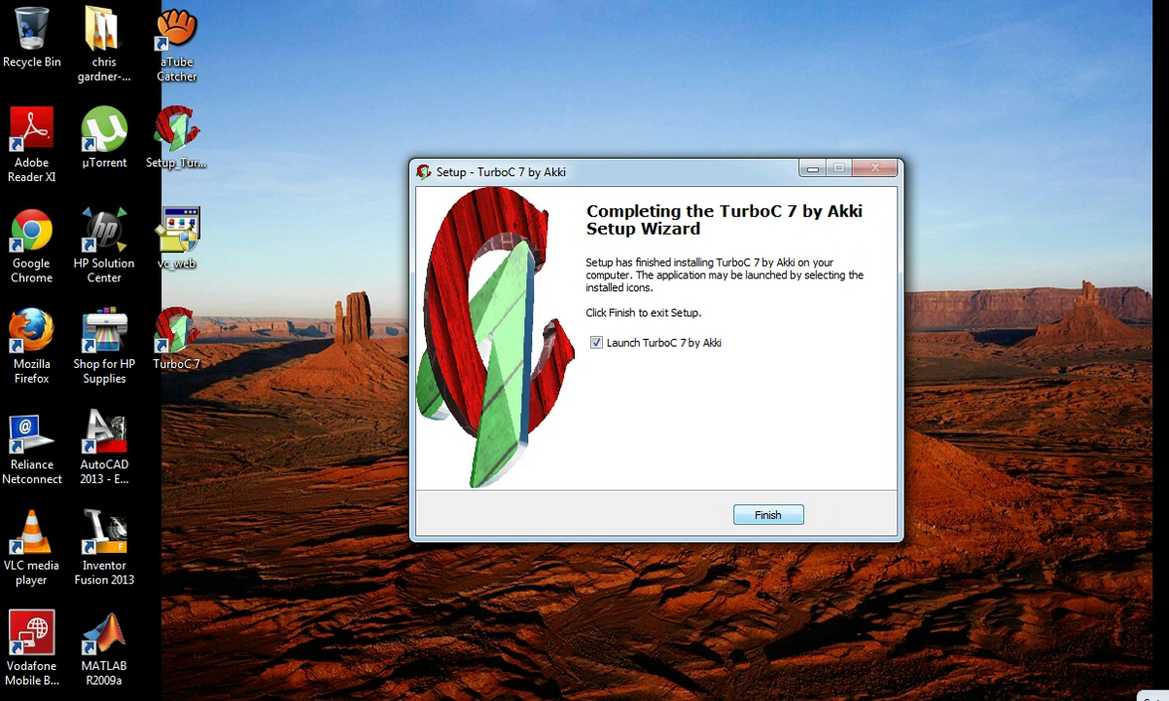
key("Return")
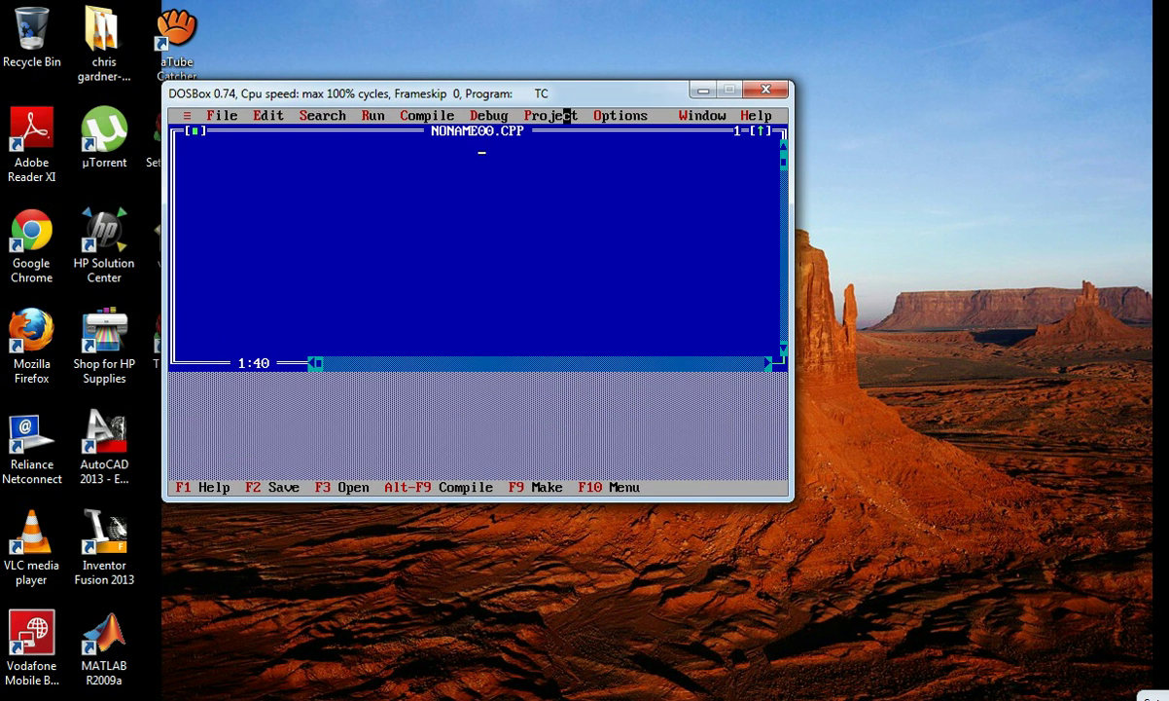
left_click(208, 114)
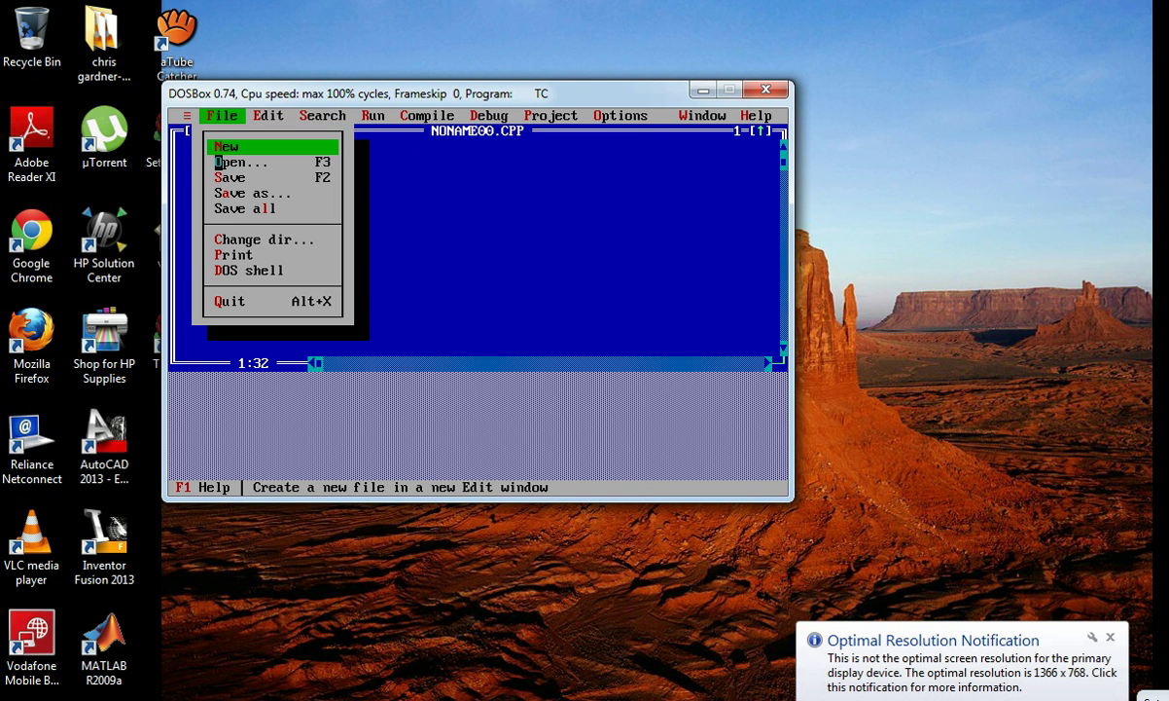
left_click(223, 146)
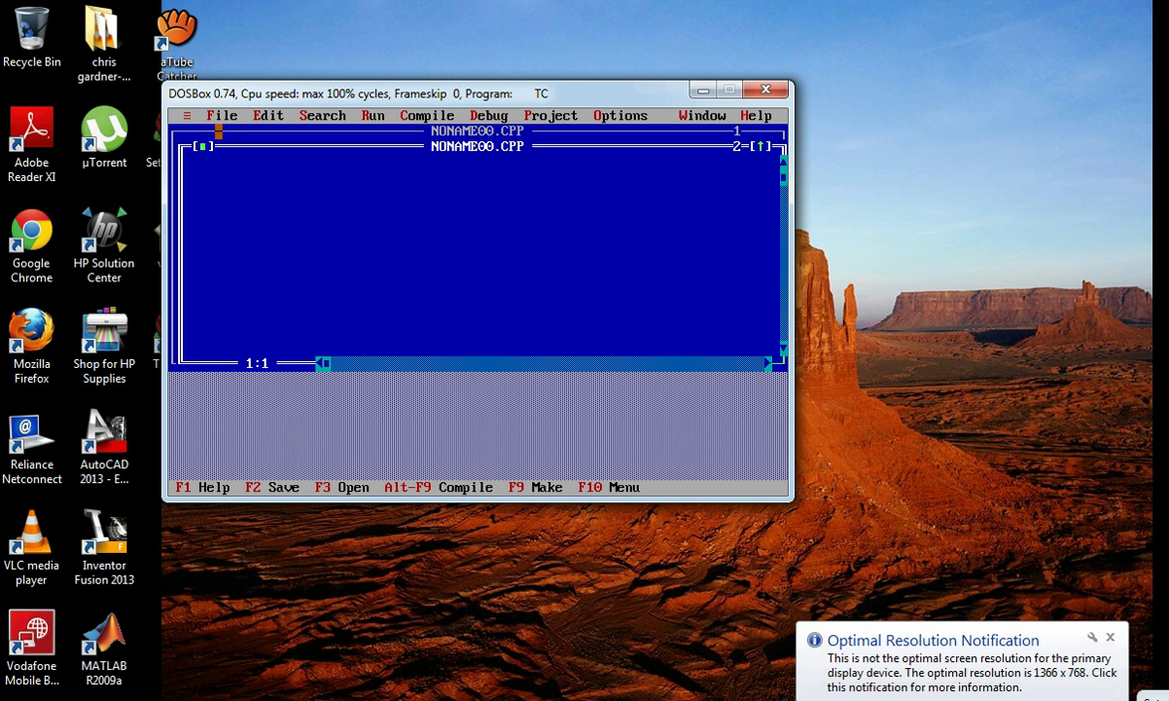
left_click(200, 146)
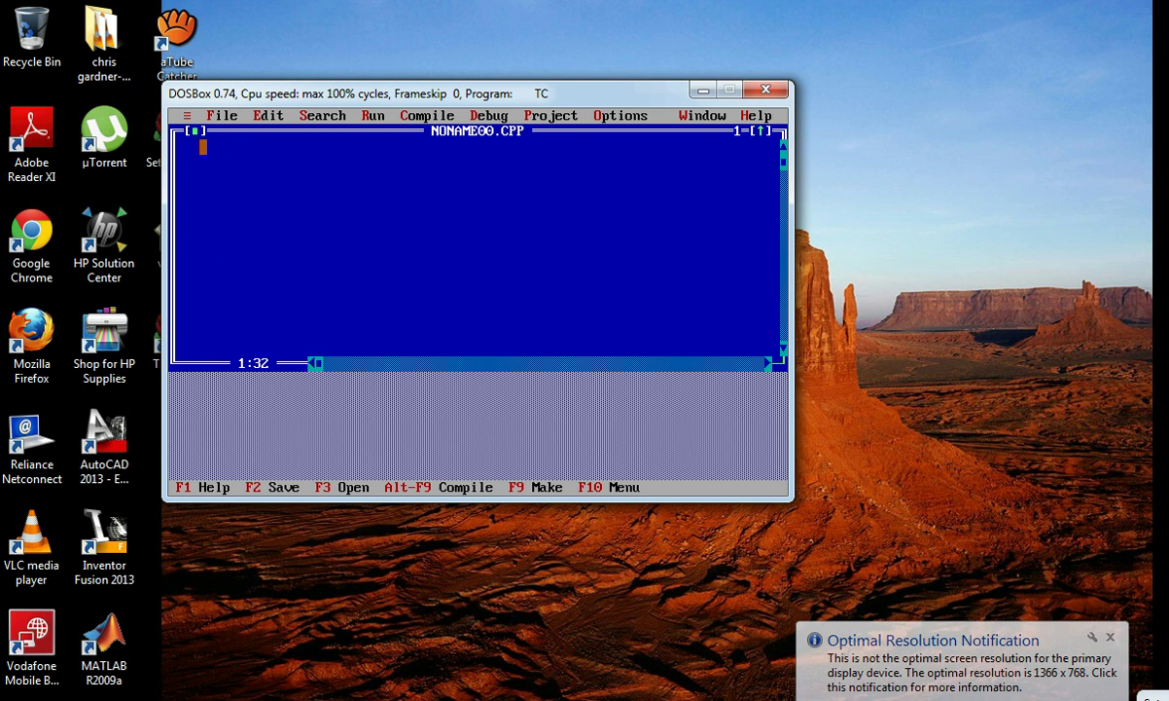
Save the blank program as xyz, overwriting the existing XYZ.CPP, and close the TurboC window.
left_click(218, 115)
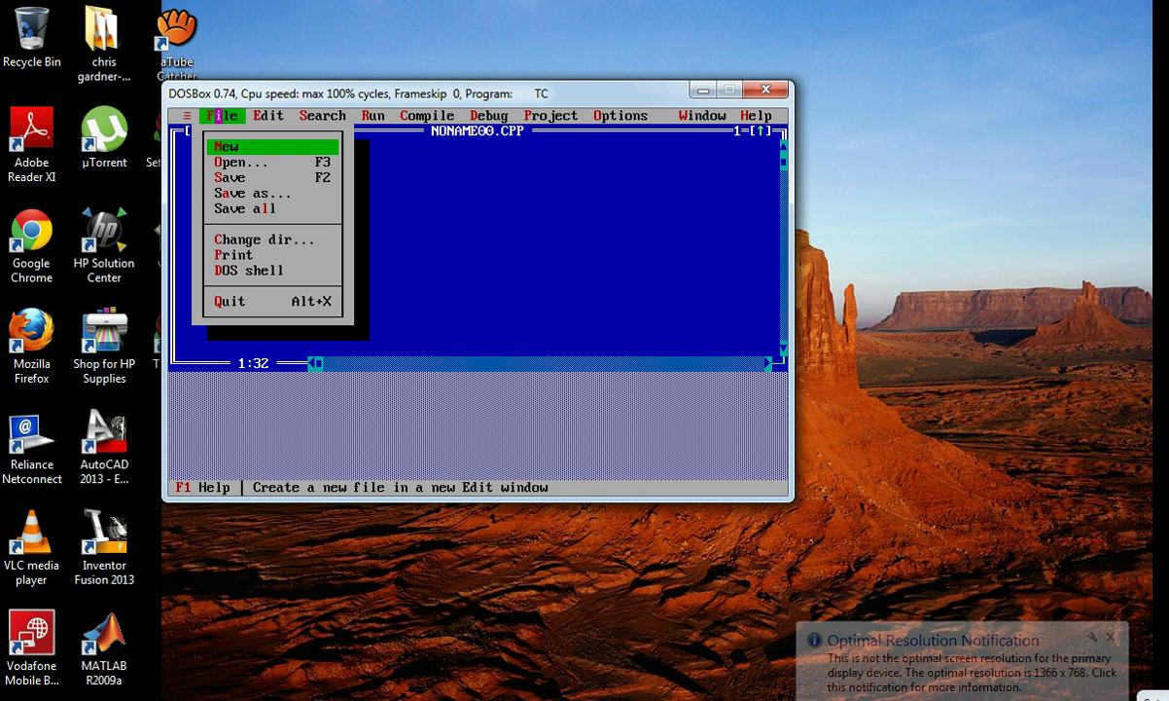
left_click(249, 191)
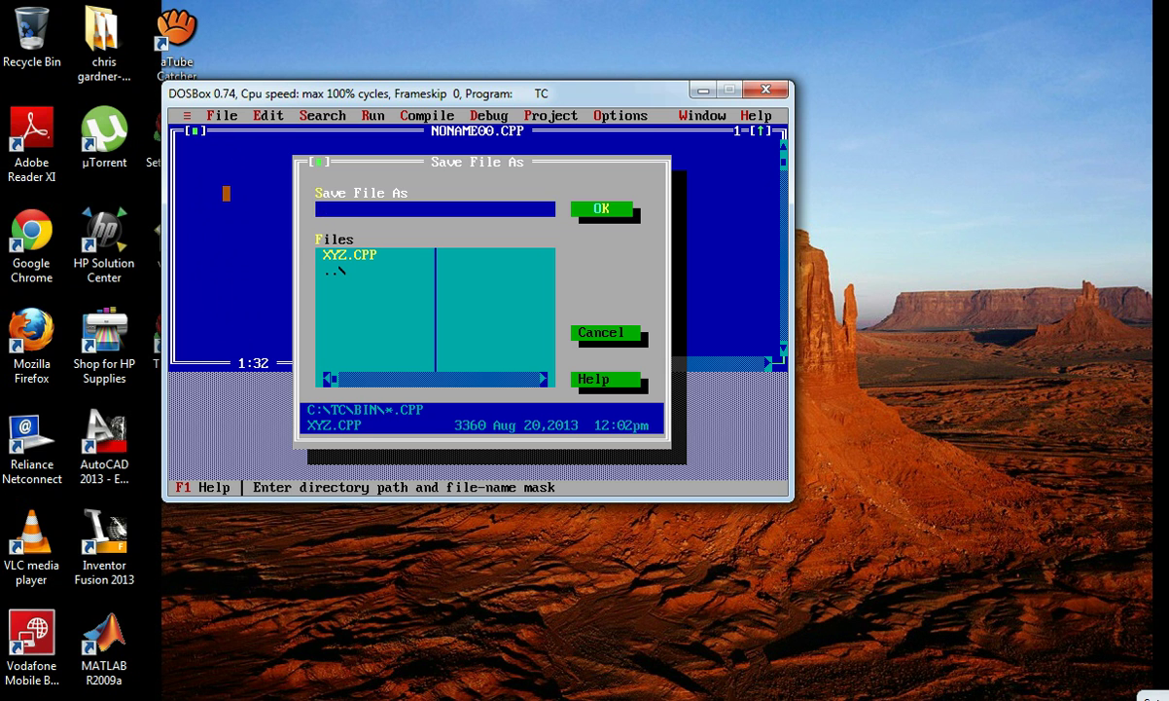
type("xyz")
key("Return")
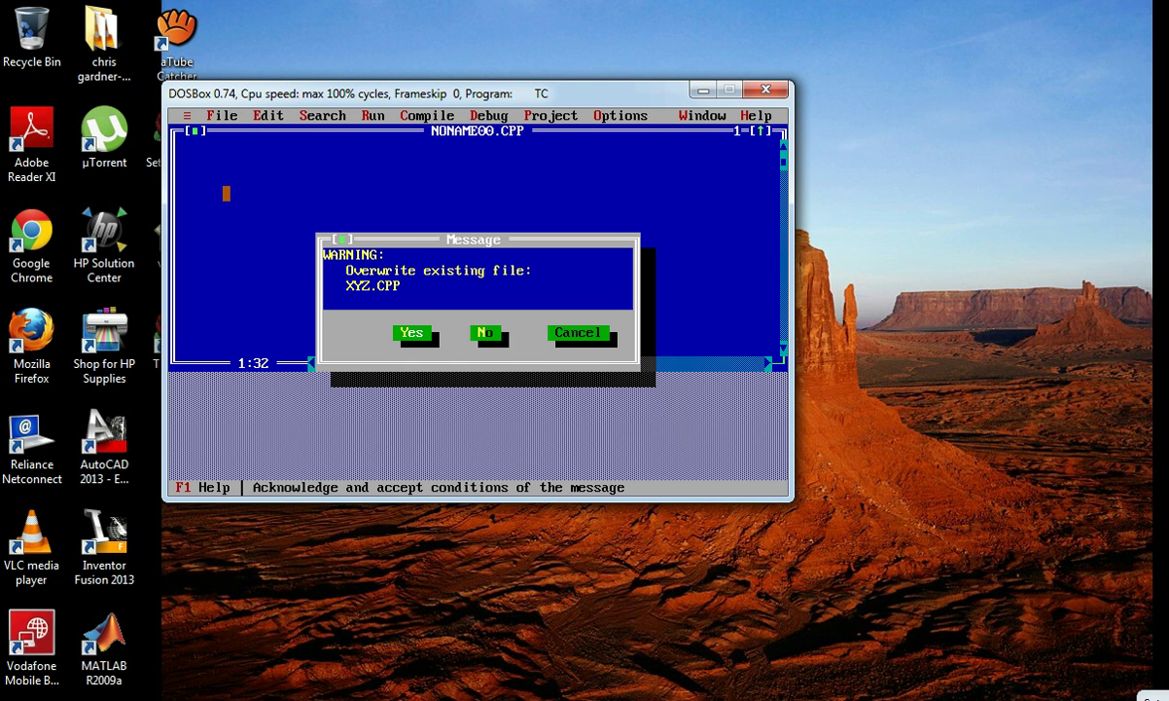
left_click(426, 332)
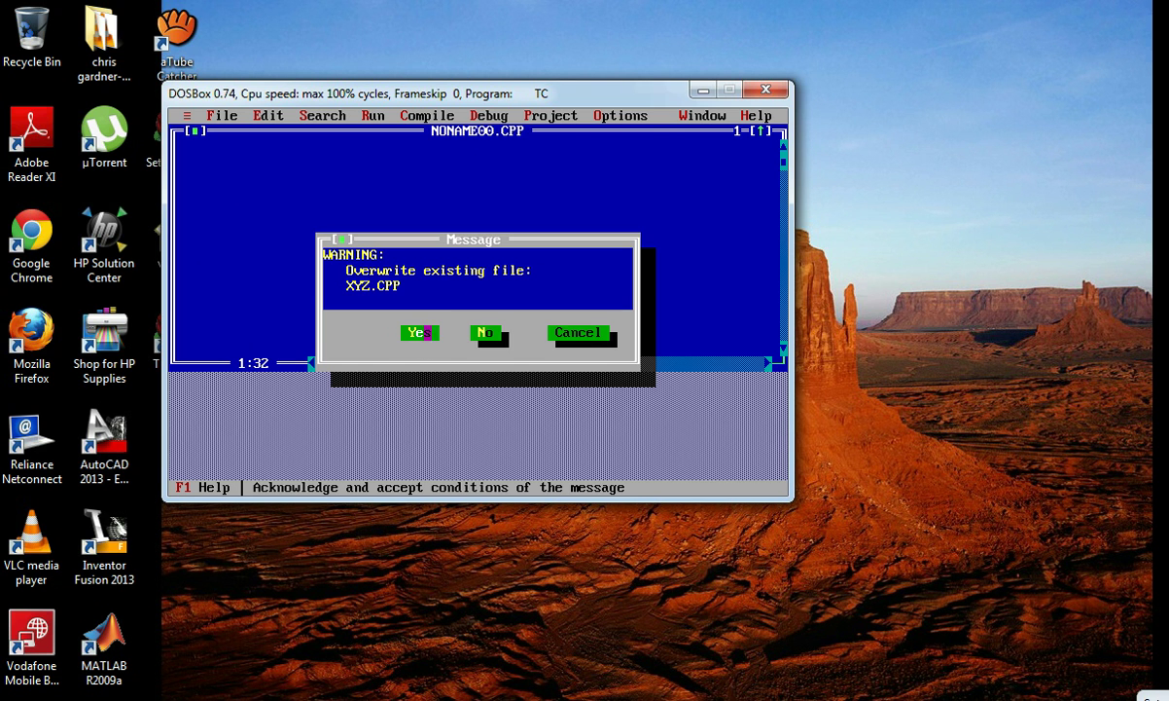
left_click(214, 114)
left_click(474, 224)
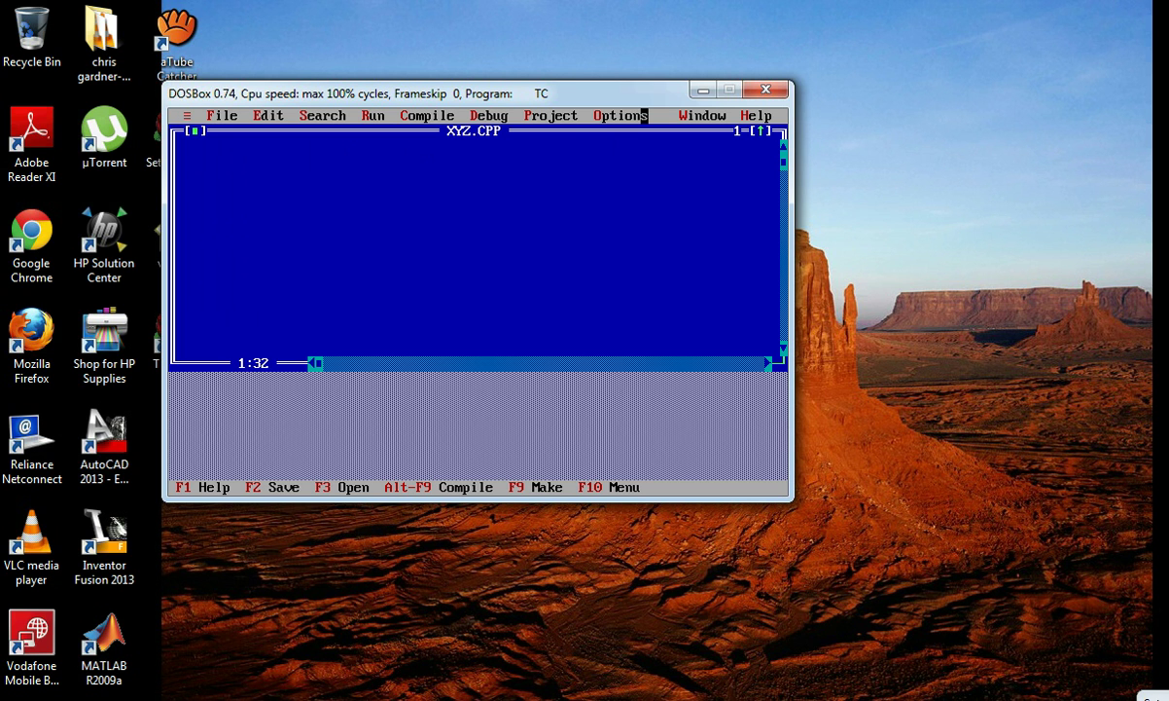
left_click(536, 196)
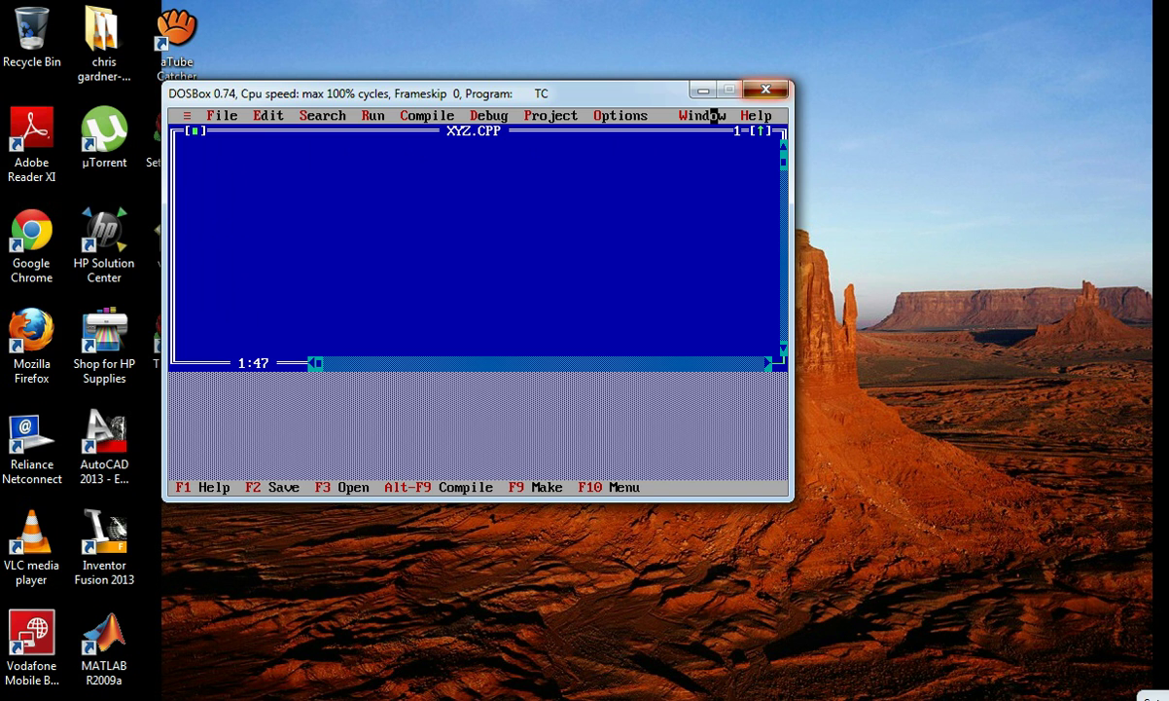
left_click(766, 89)
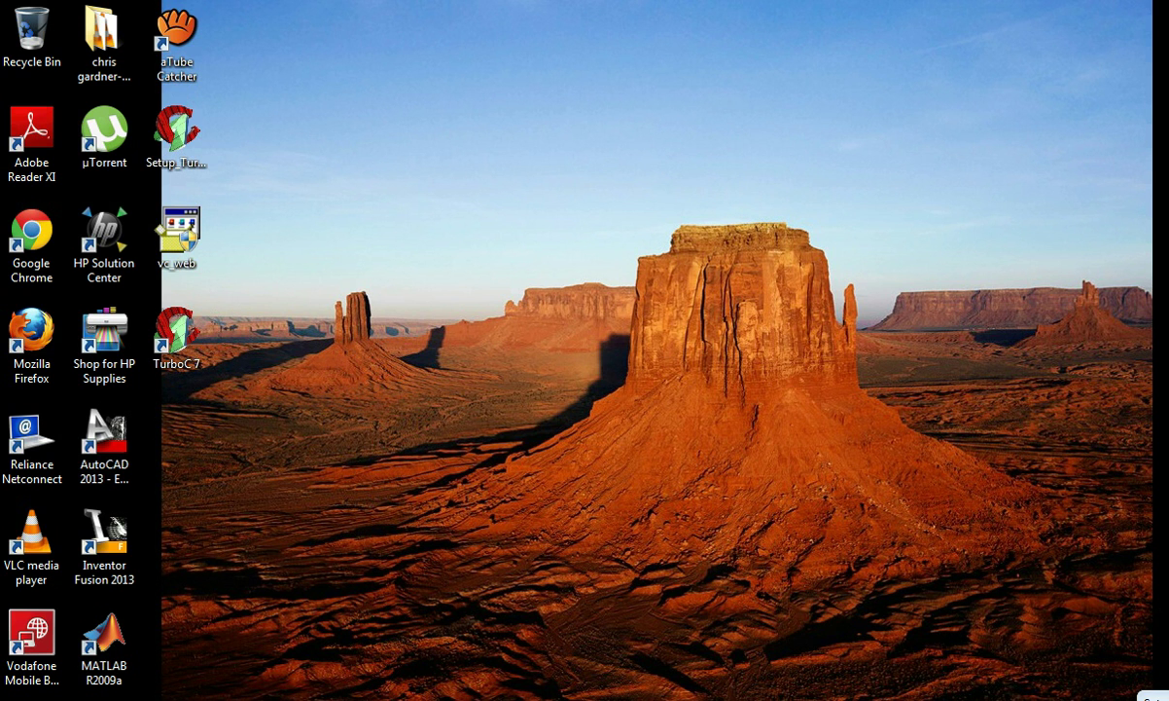
Switch to Chrome, open the downloaded [Megafileupload]tablemas.txt file and copy all of its code.
left_click(249, 584)
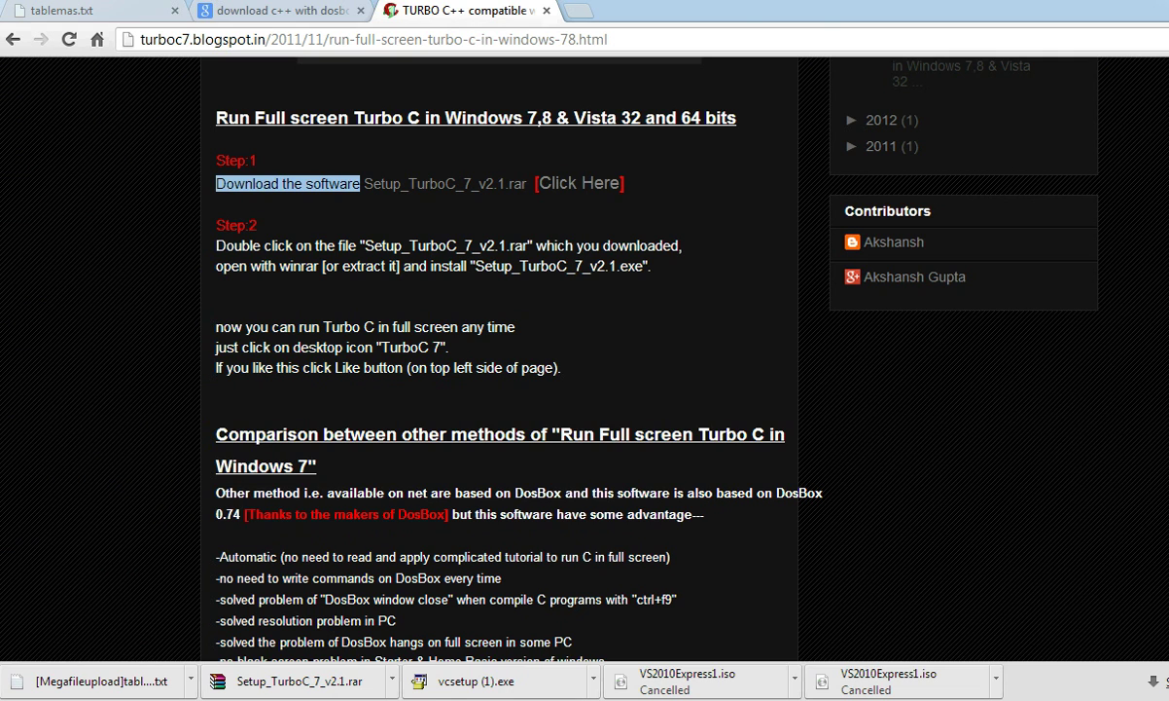
key("ctrl+j")
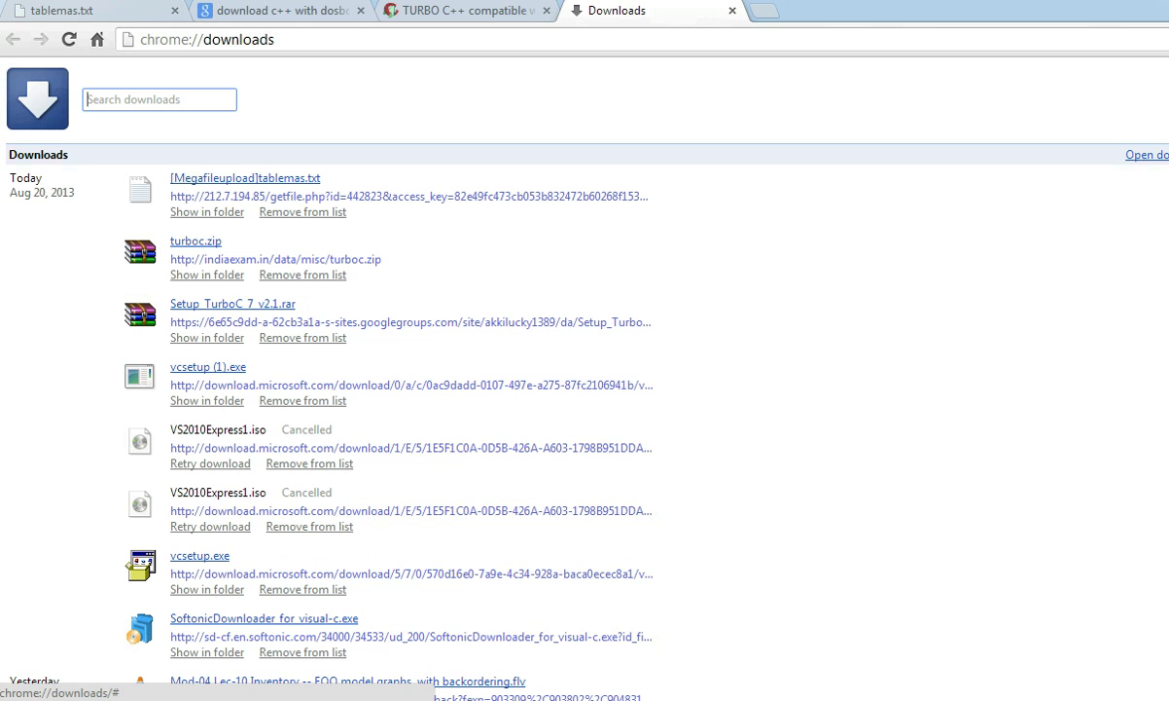
left_click(246, 178)
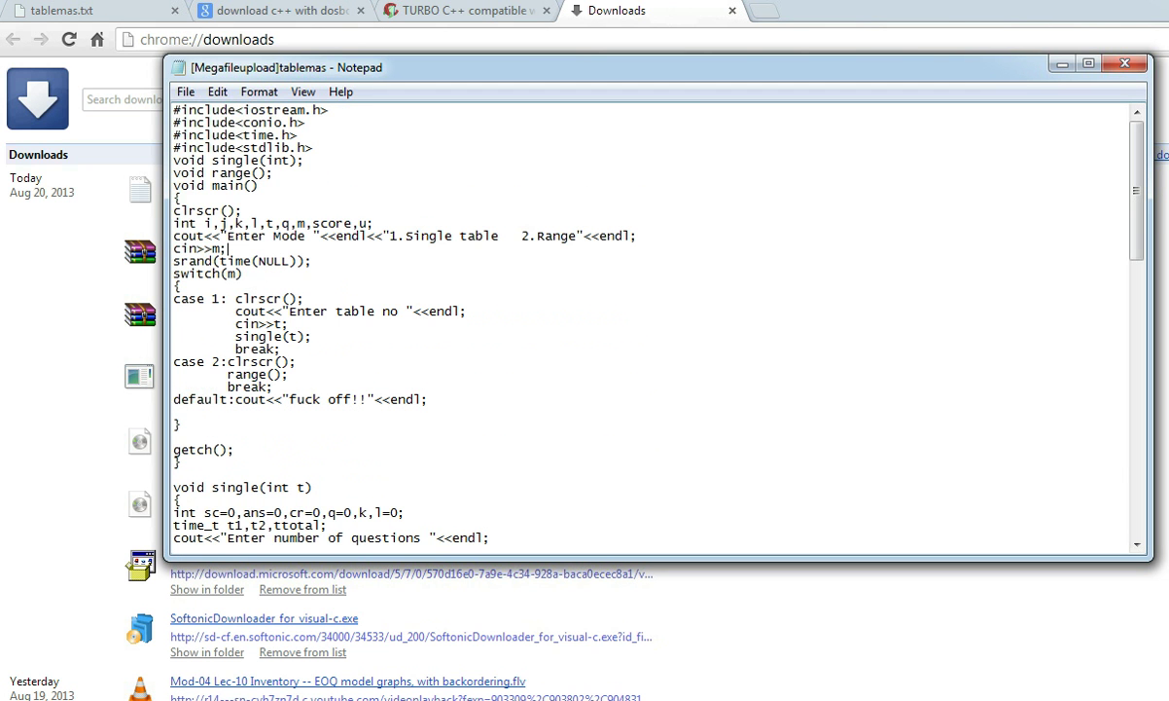
key("ctrl+a")
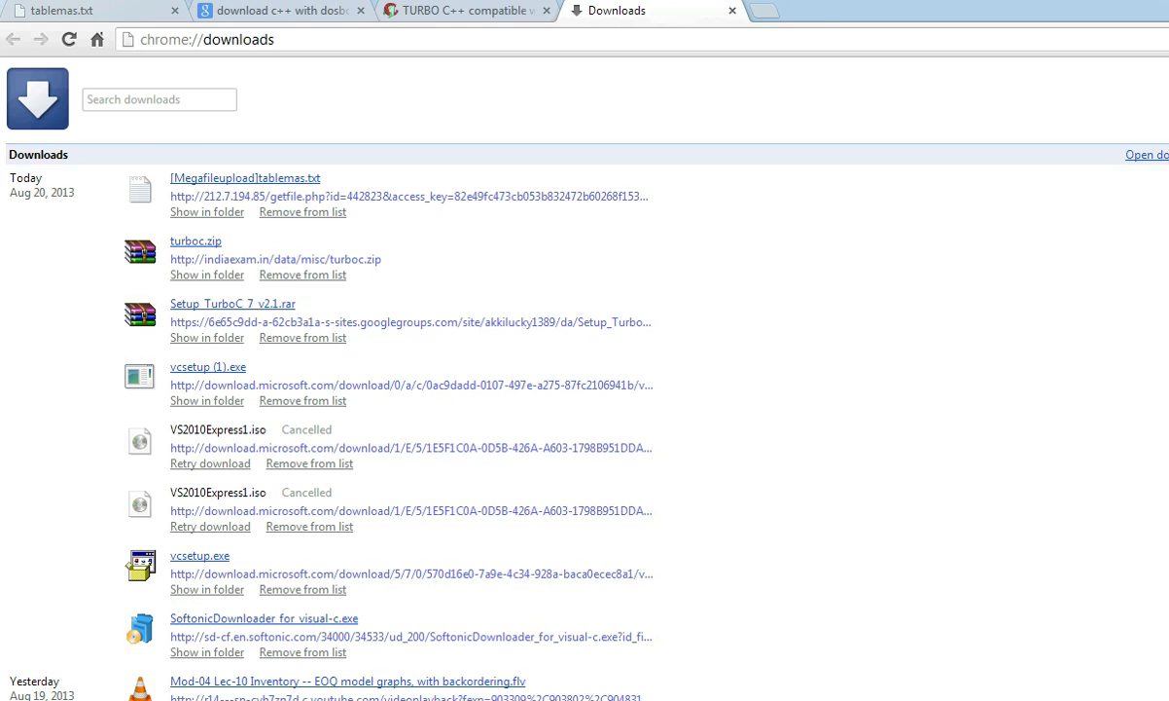
Open the TC\BIN folder on drive C in Windows Explorer.
key("super+d")
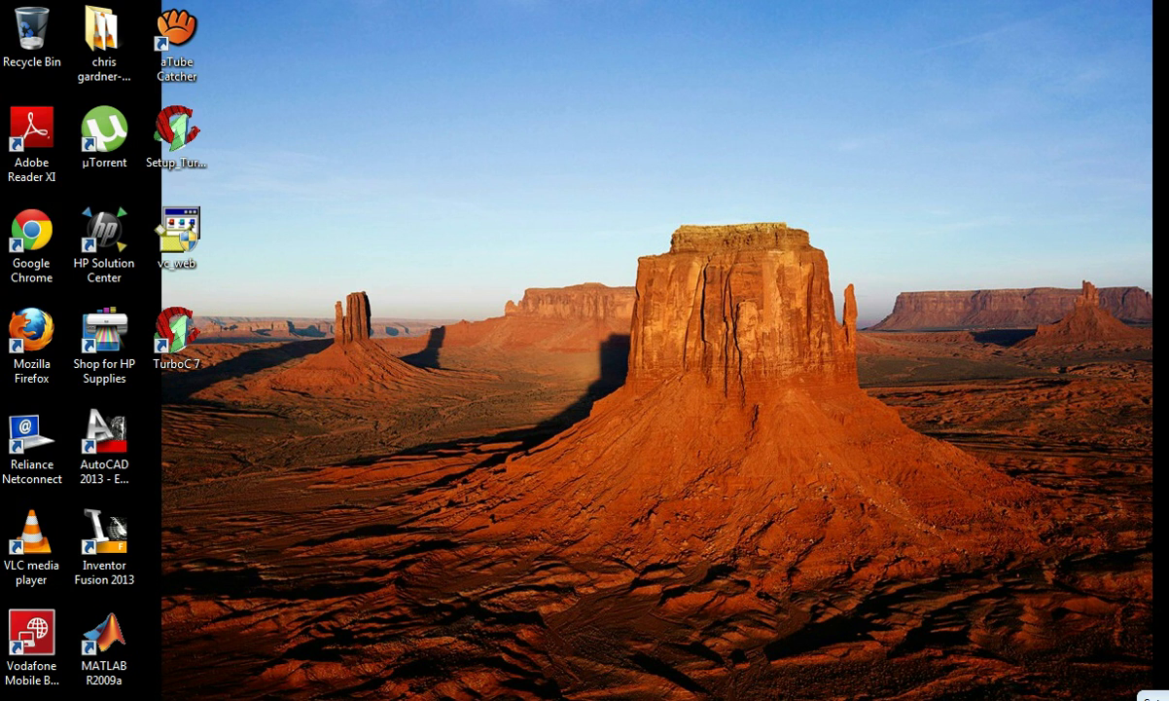
key("super+e")
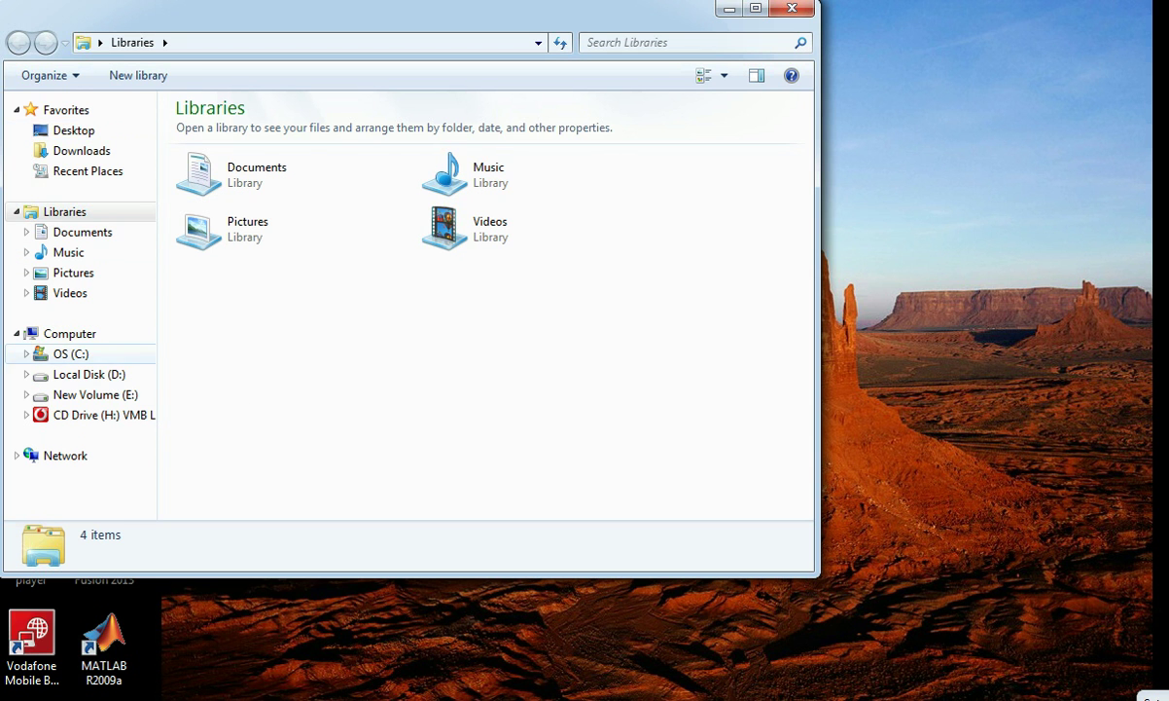
left_click(69, 332)
left_click(70, 353)
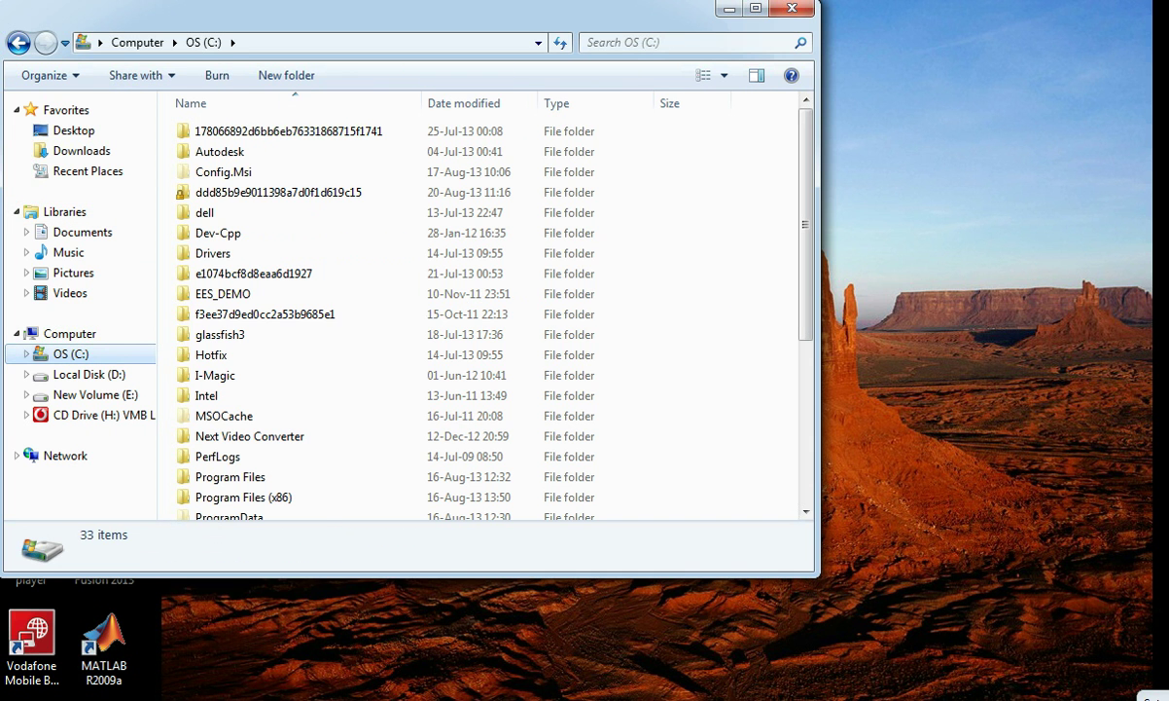
left_click(215, 374)
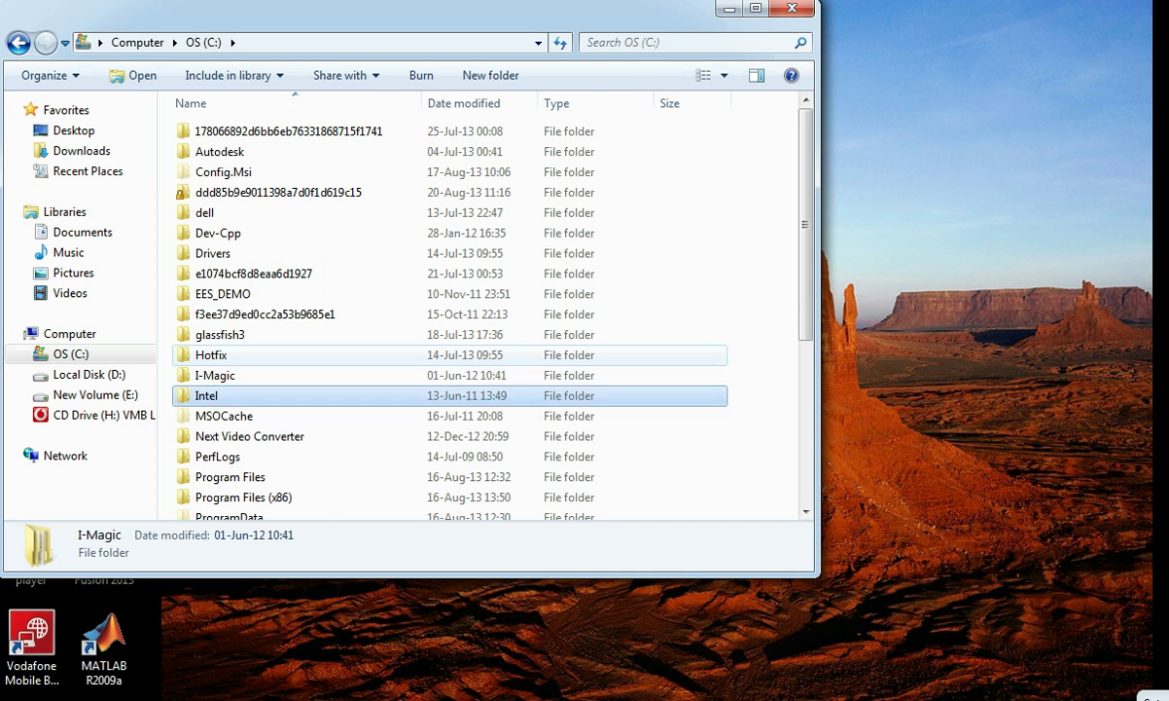
left_click(206, 395)
scroll(206, 395, "down", 2)
left_click(222, 488)
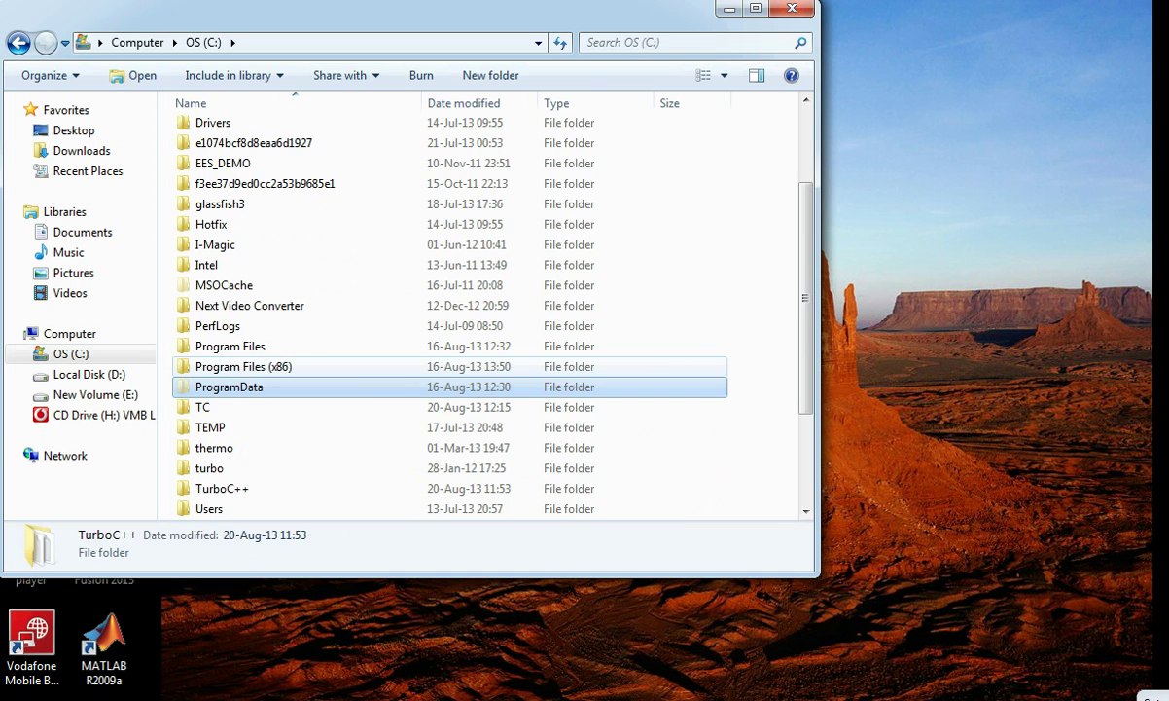
double_click(202, 406)
left_click(204, 151)
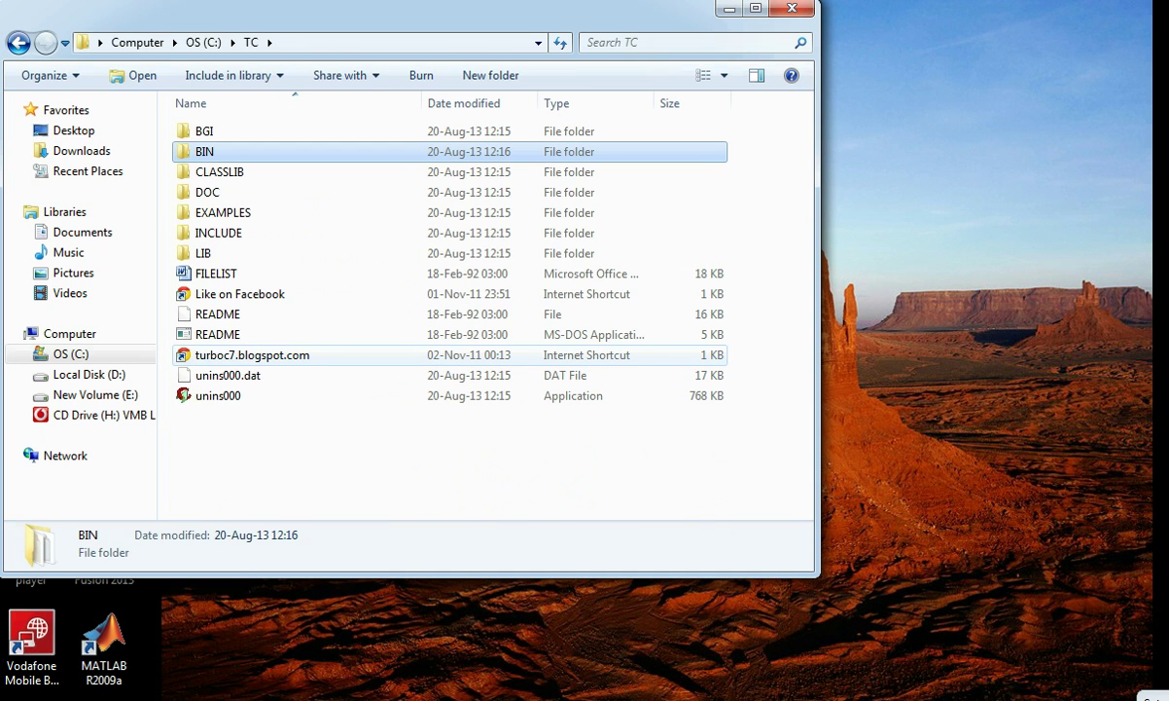
key("Return")
Find the XYZ CPP file at the end of the BIN folder and open it in Notepad.
key("Down")
key("Down")
key("Down")
scroll(243, 360, "down", 3)
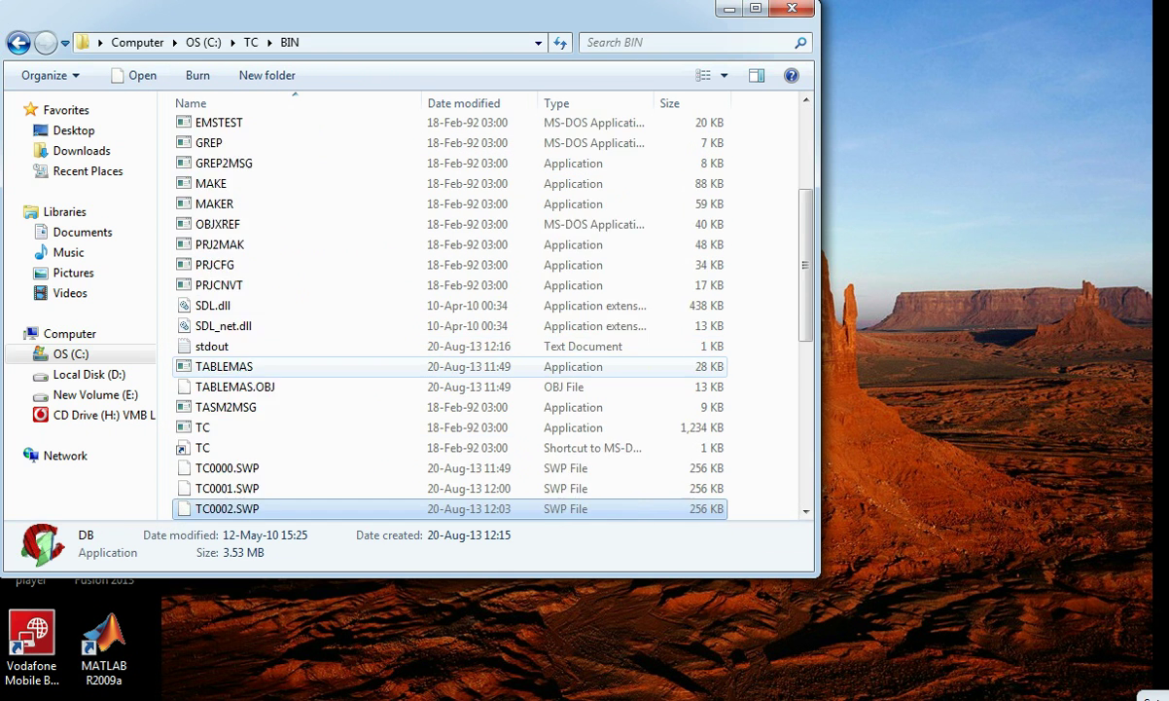
key("End")
key("Up")
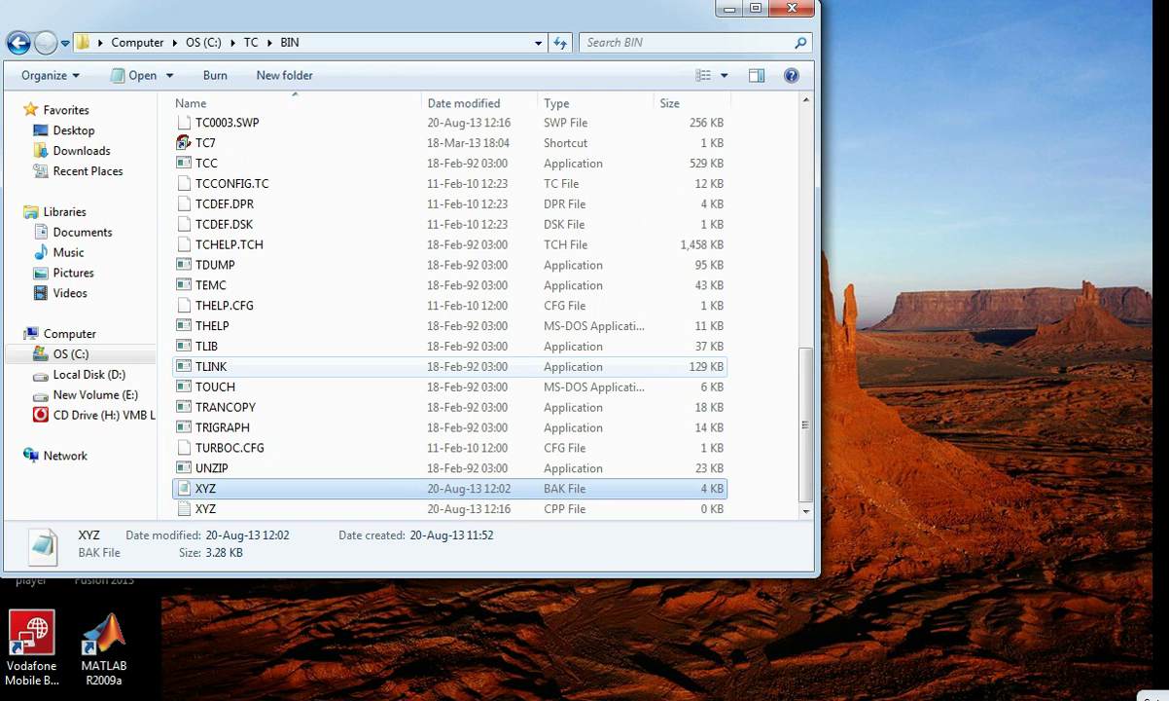
key("Down")
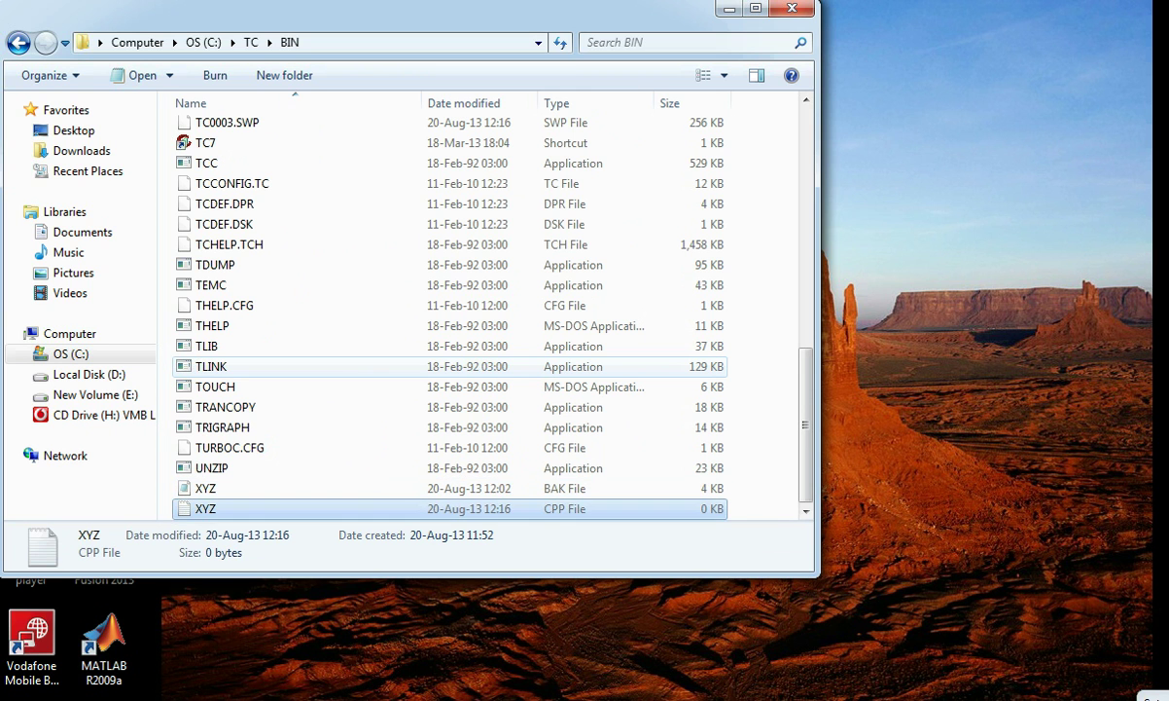
key("Return")
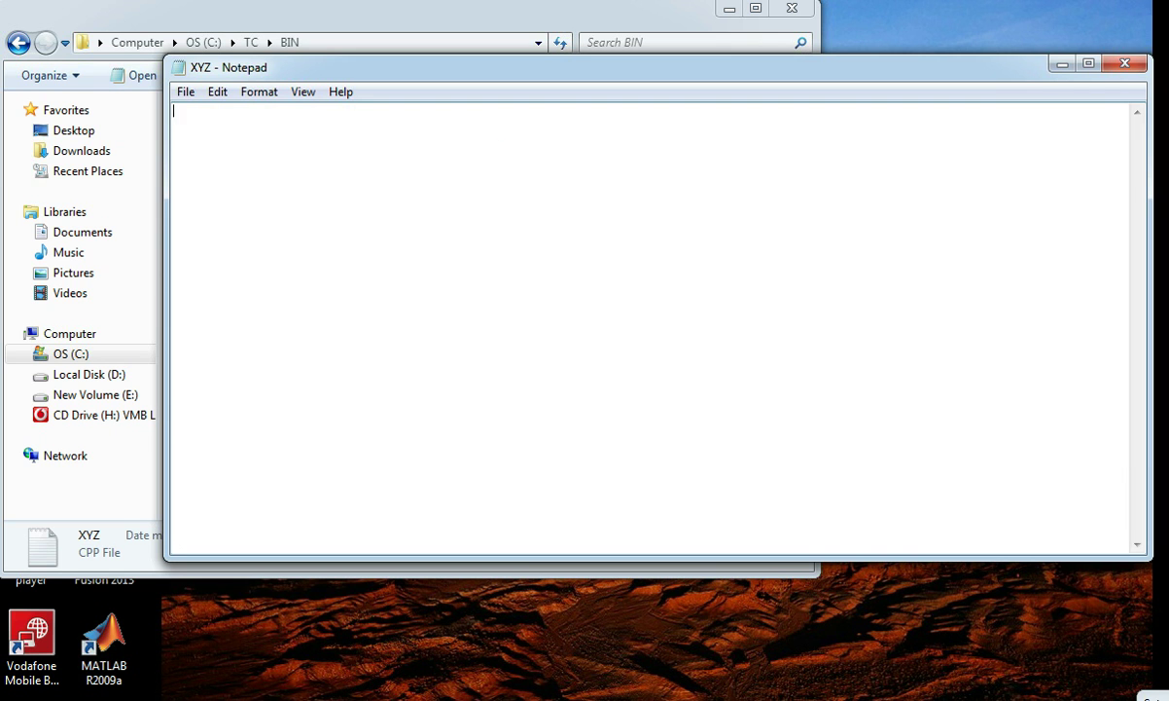
Paste the copied code into the XYZ CPP file, save it and minimize Notepad.
key("ctrl+v")
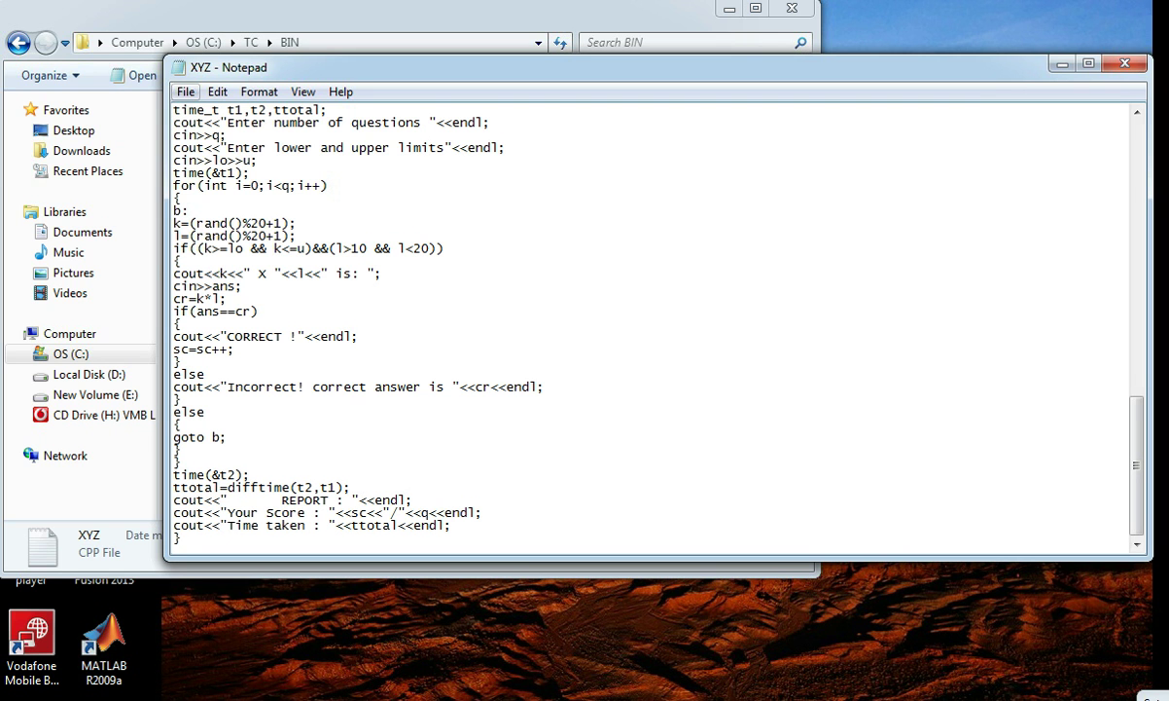
key("alt+f")
key("Down")
key("Down")
key("Return")
left_click(1063, 64)
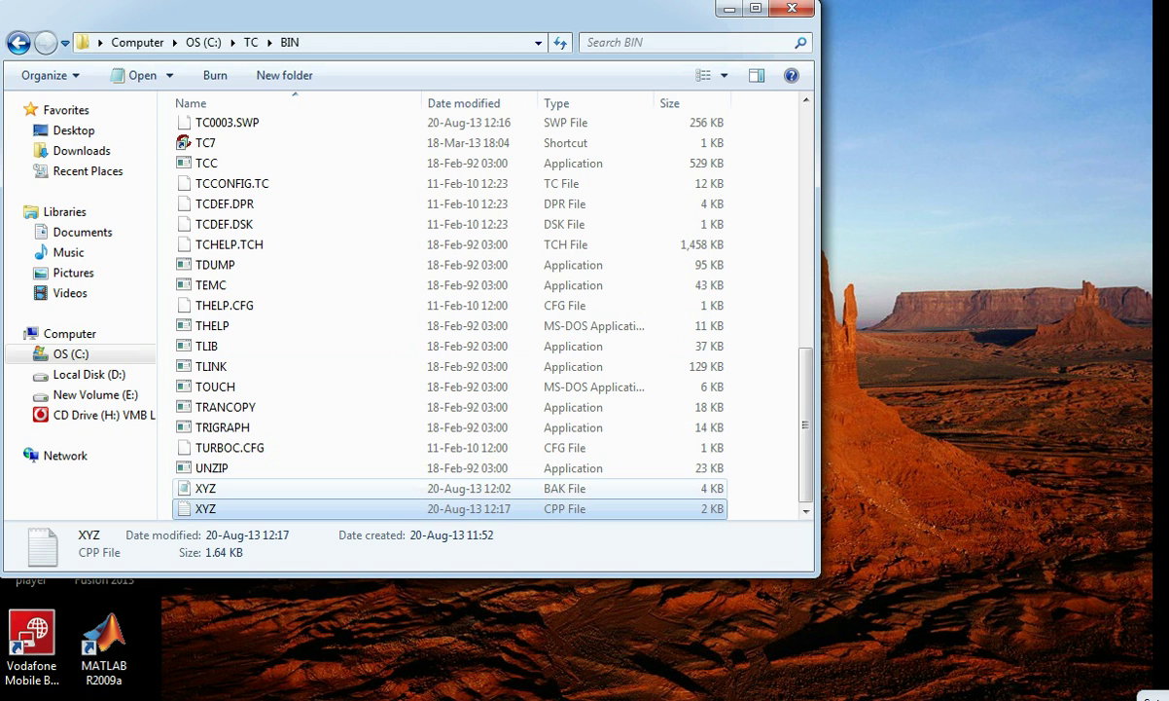
Open the XYZ BAK file and replace all of its contents with the copied code.
left_click(292, 487)
key("Return")
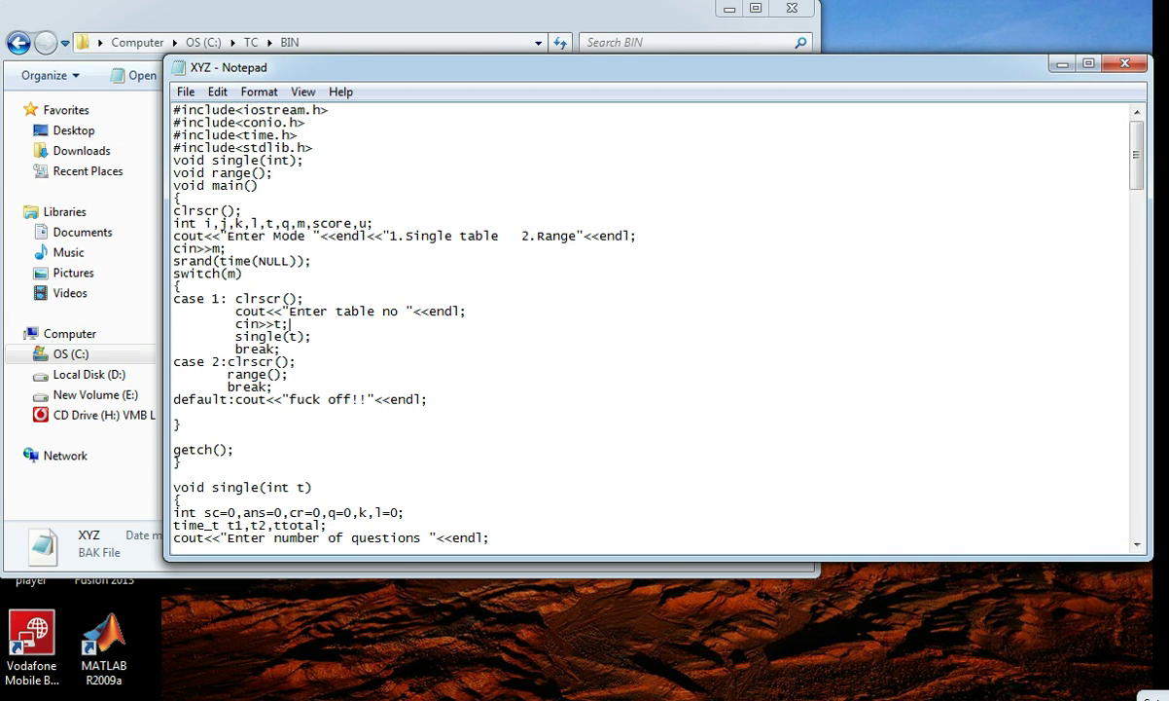
key("ctrl+a")
key("Delete")
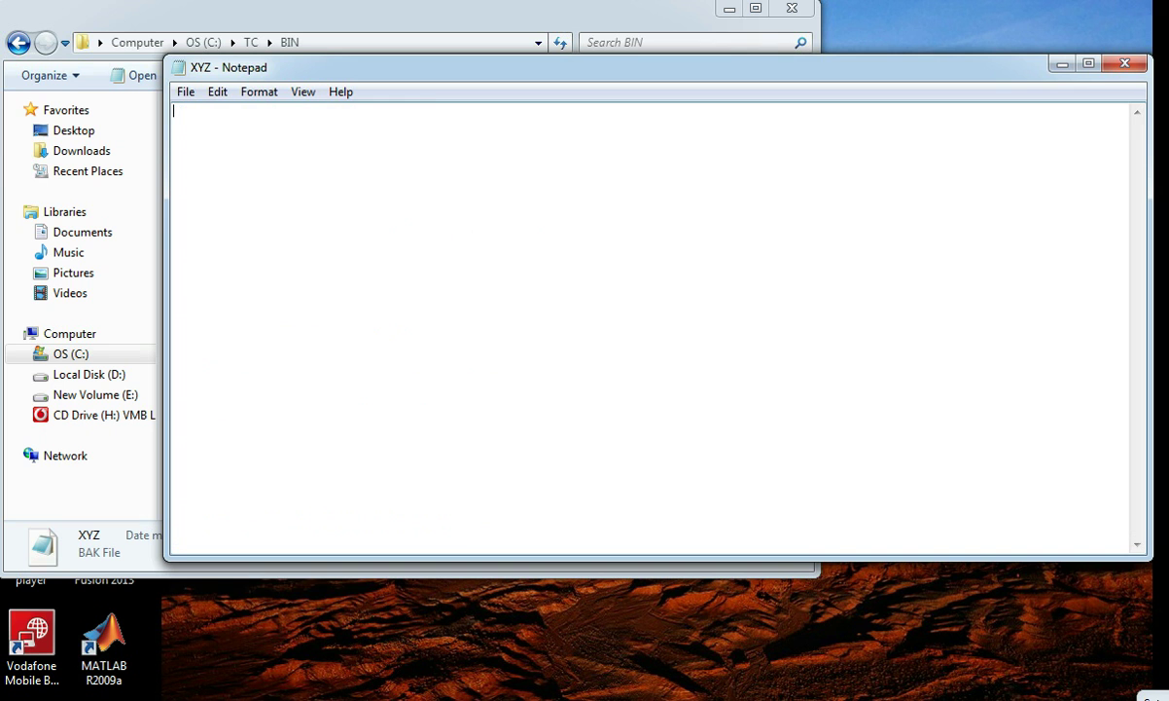
key("ctrl+z")
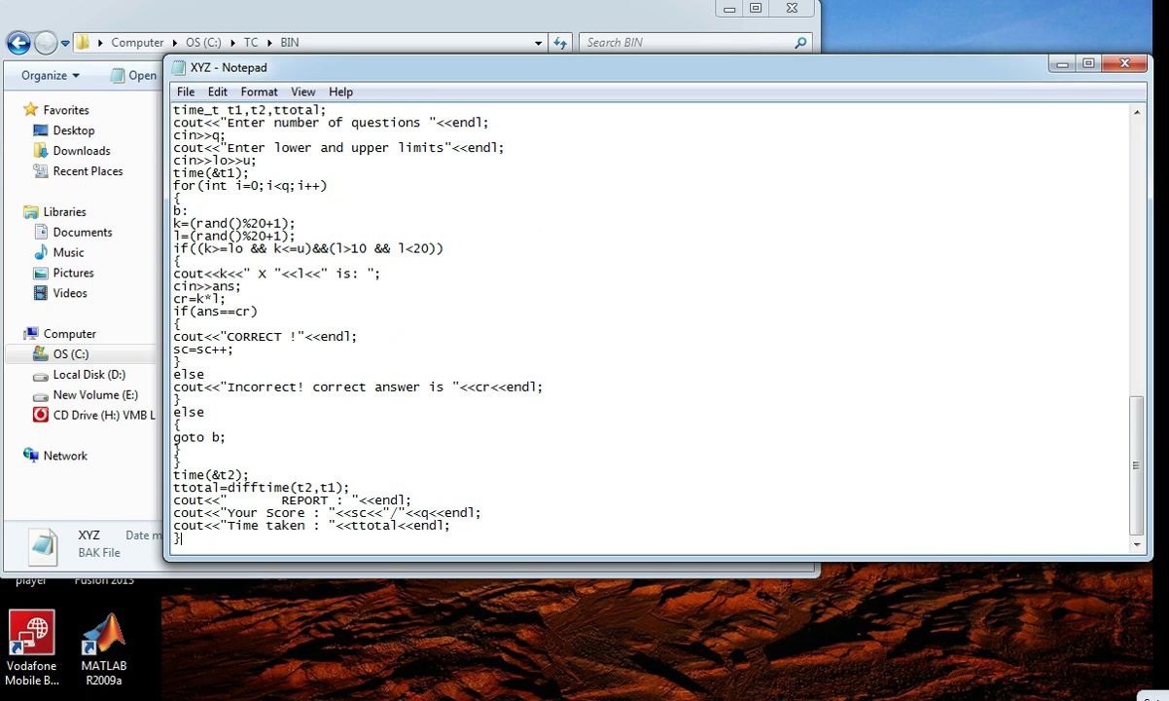
Save the XYZ BAK file and minimize its Notepad window.
key("alt")
key("Down")
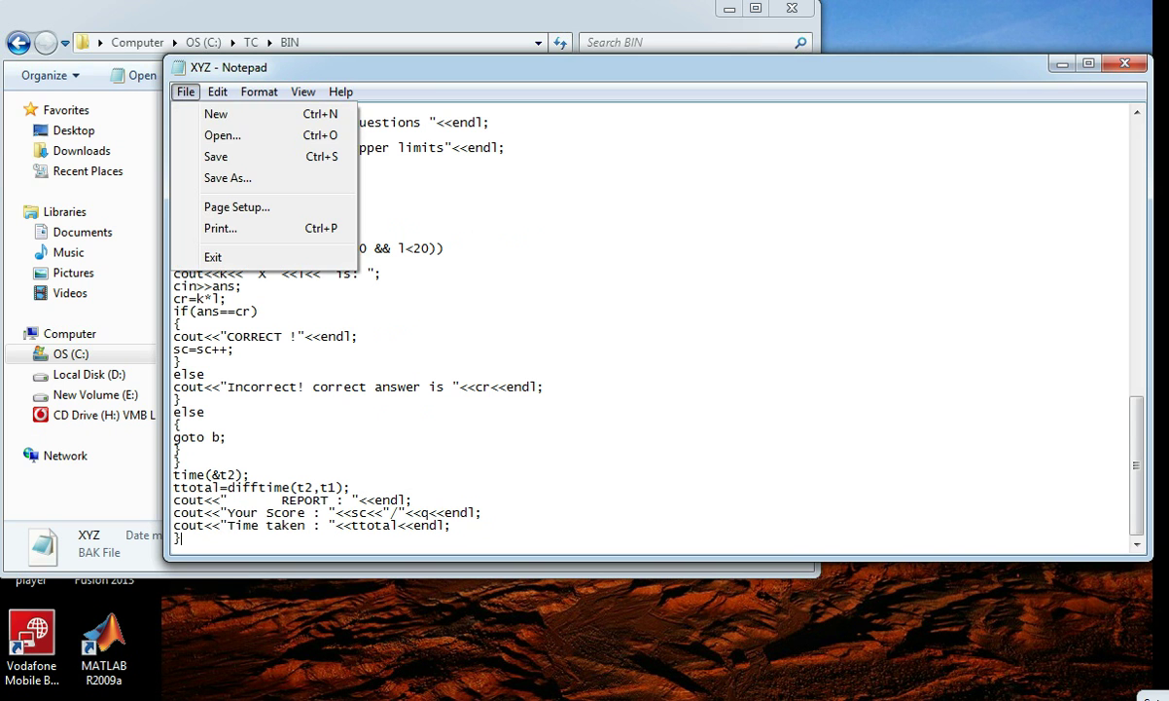
key("Down")
key("Down")
key("Return")
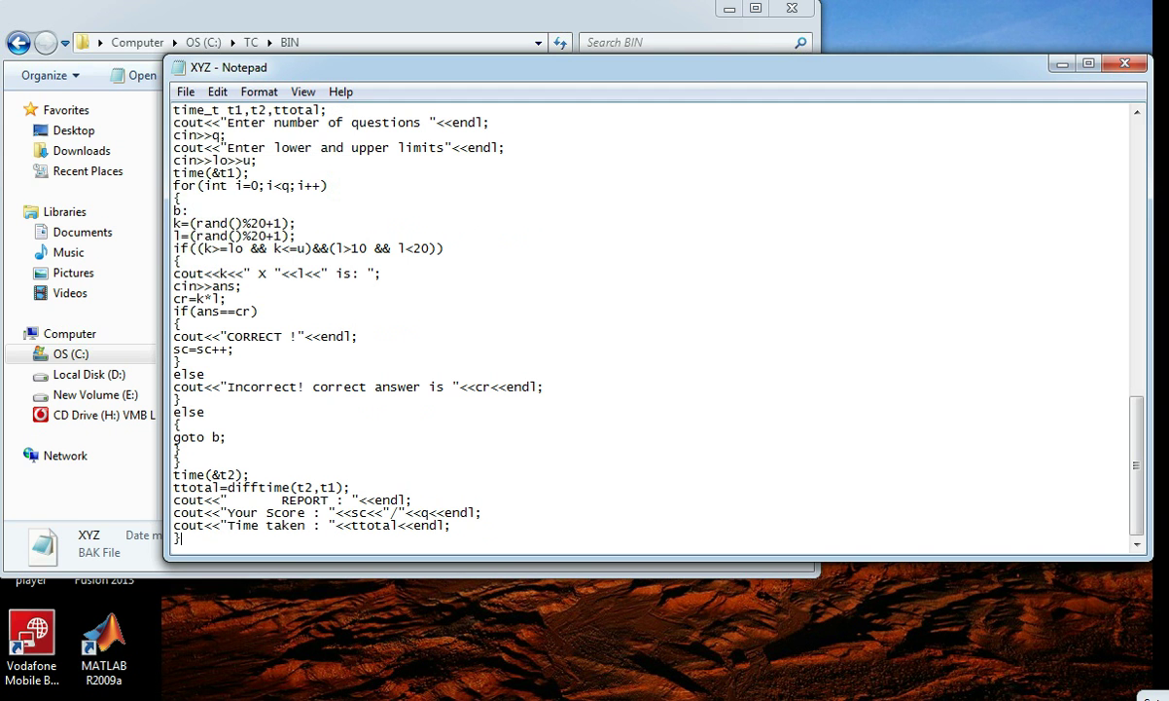
left_click(1063, 64)
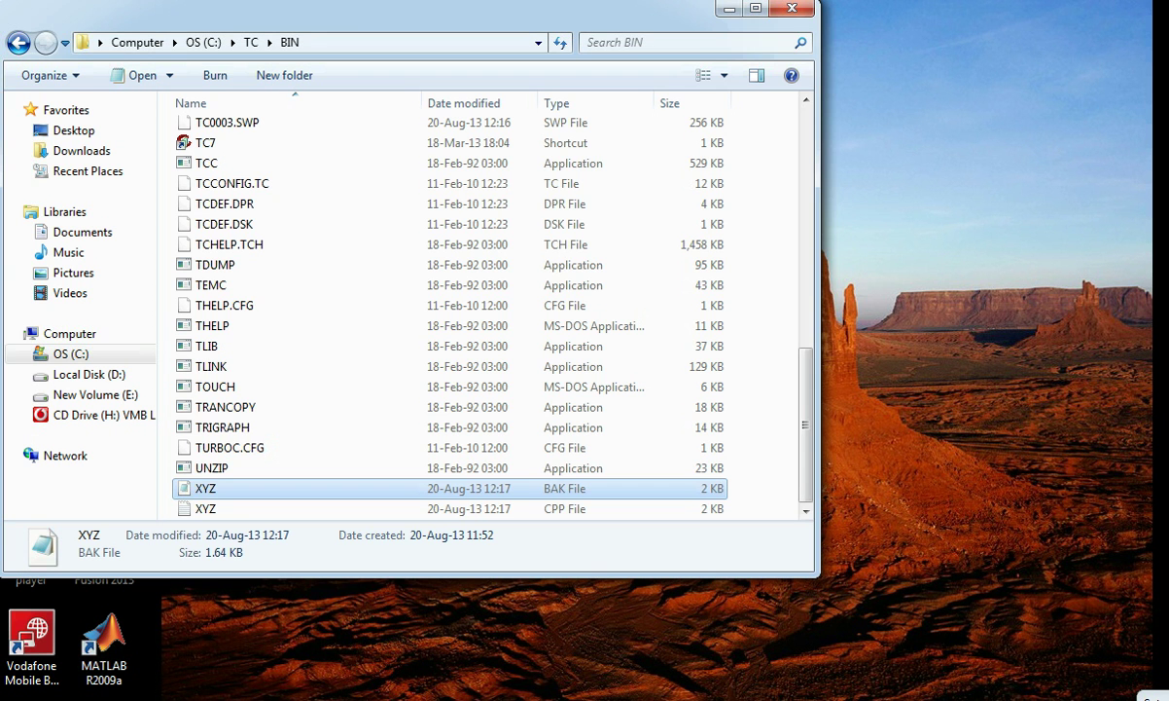
Minimize the BIN folder window, then launch TurboC 7 from the desktop and open XYZ.CPP in it.
left_click(729, 8)
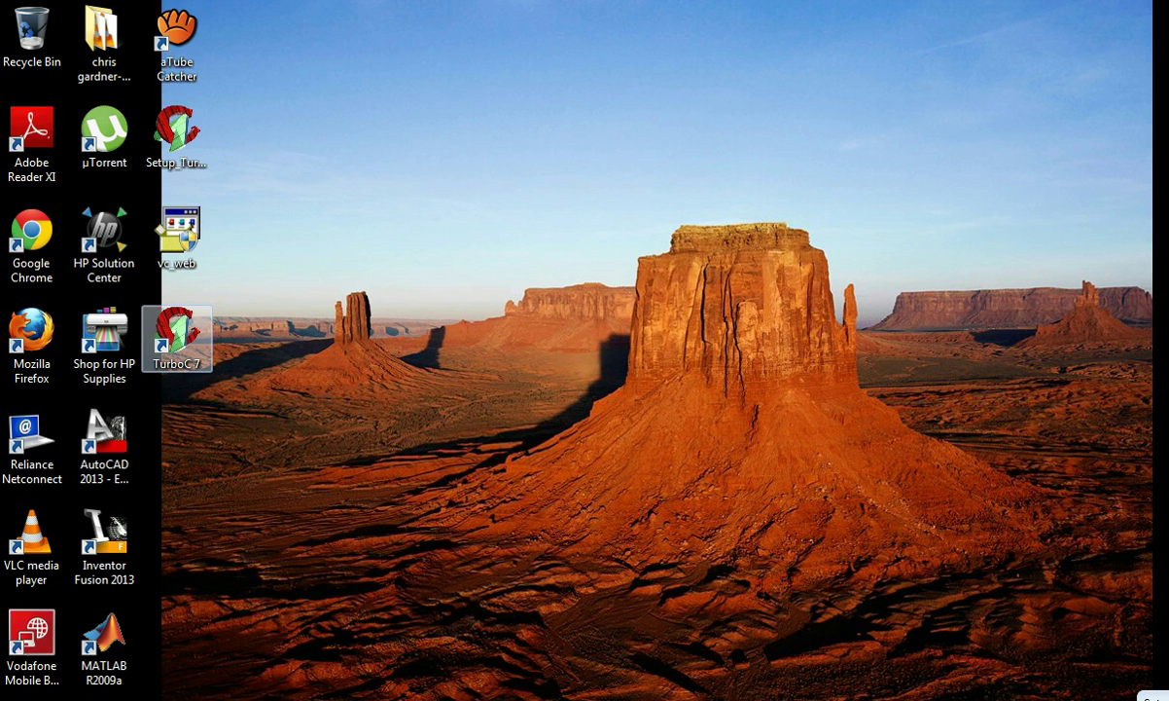
double_click(178, 336)
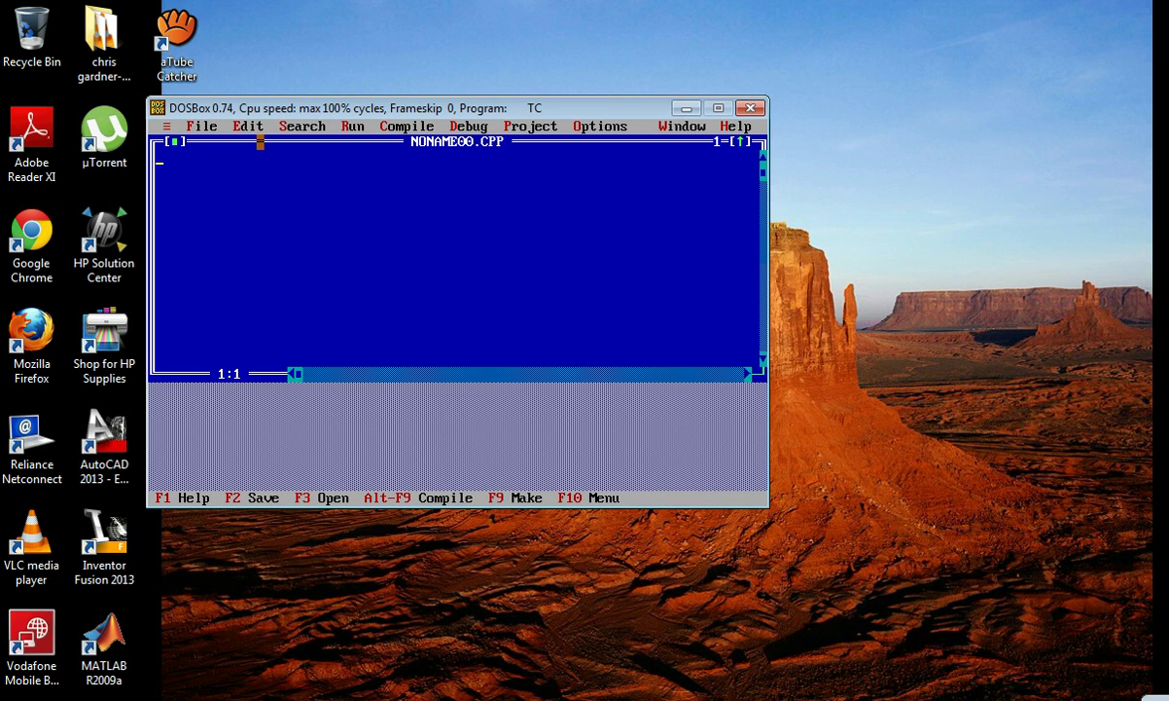
left_click(195, 120)
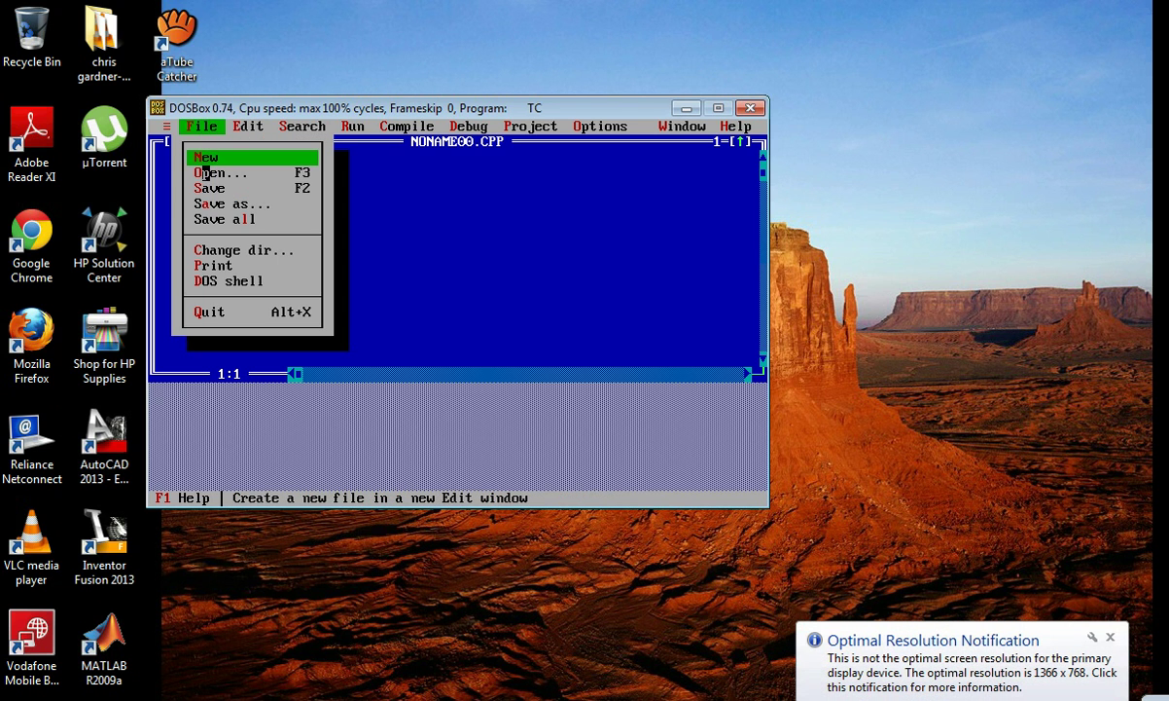
left_click(206, 173)
key("BackSpace")
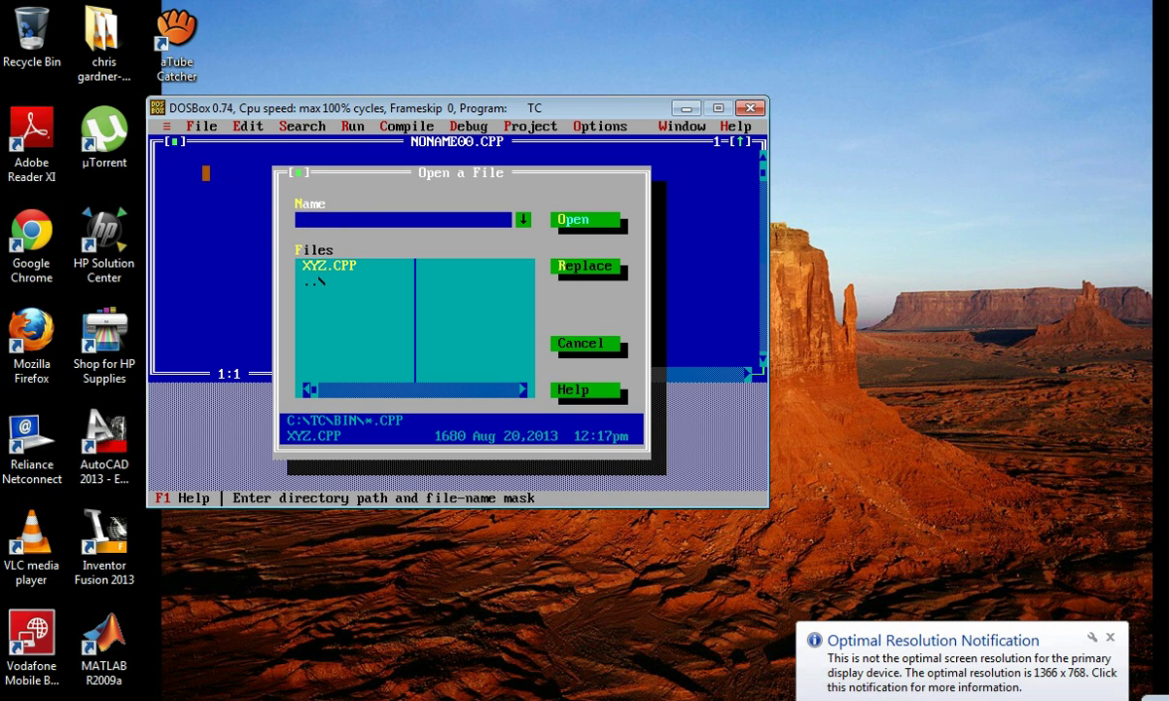
type("xyz")
key("Return")
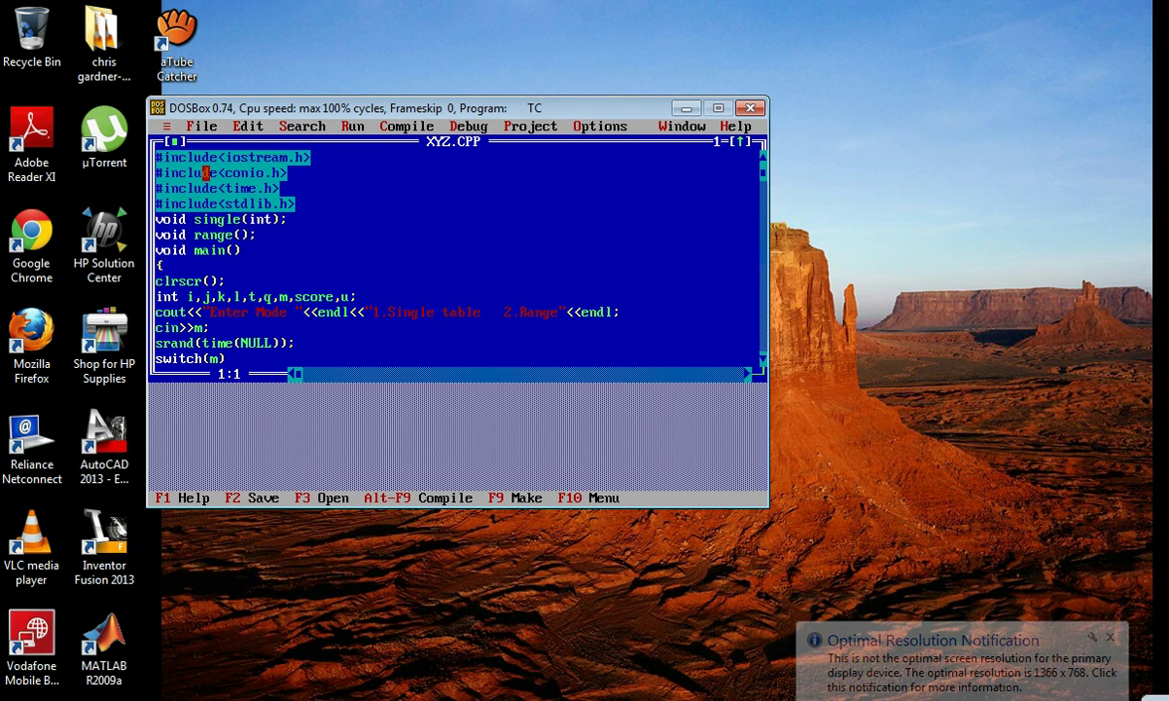
Run the XYZ.CPP program in single table mode for table 14 with 10 questions.
left_click(415, 219)
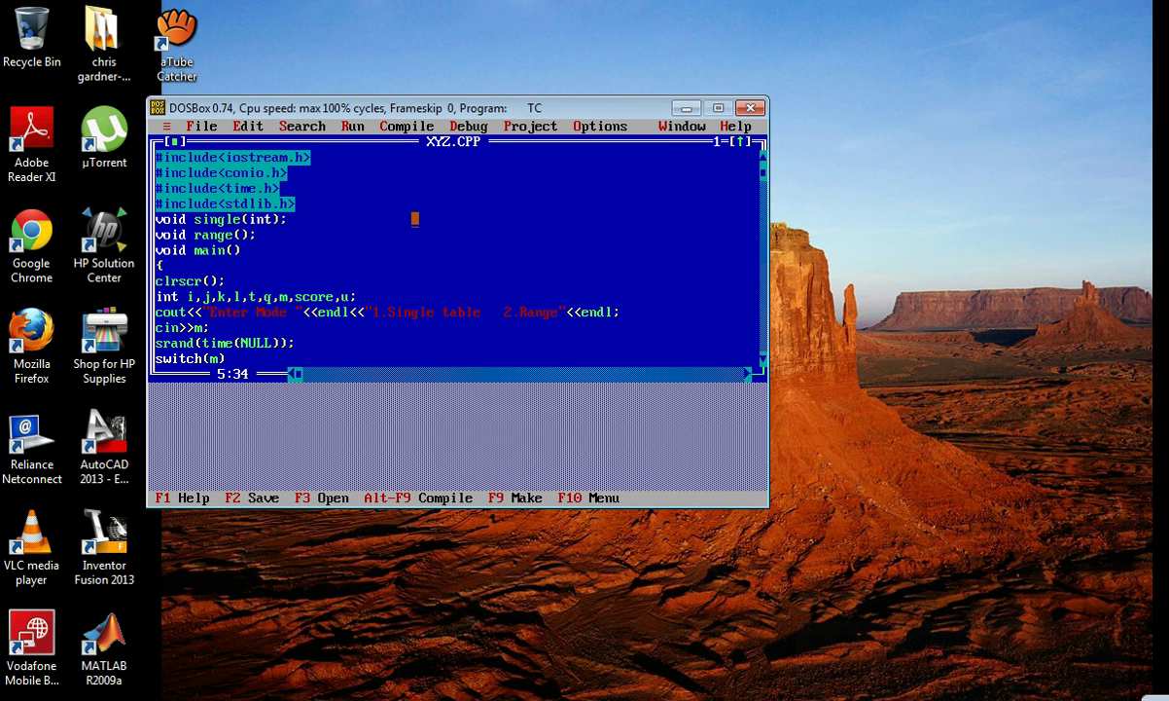
key("F9")
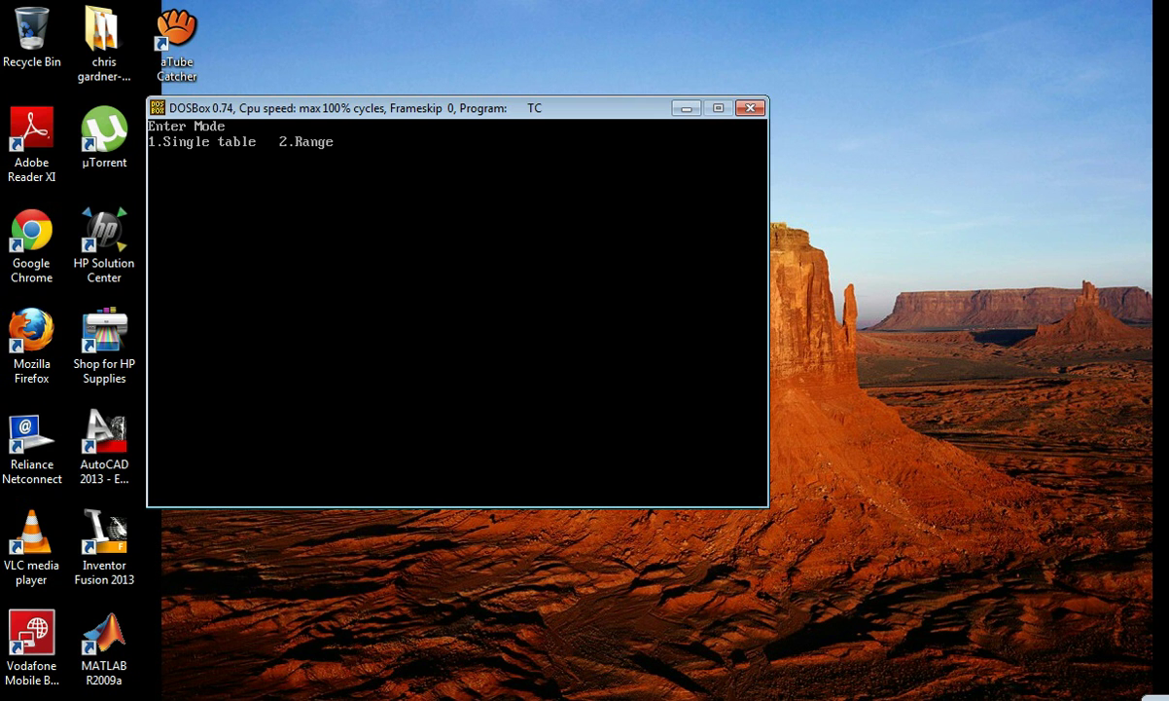
type("1")
key("Return")
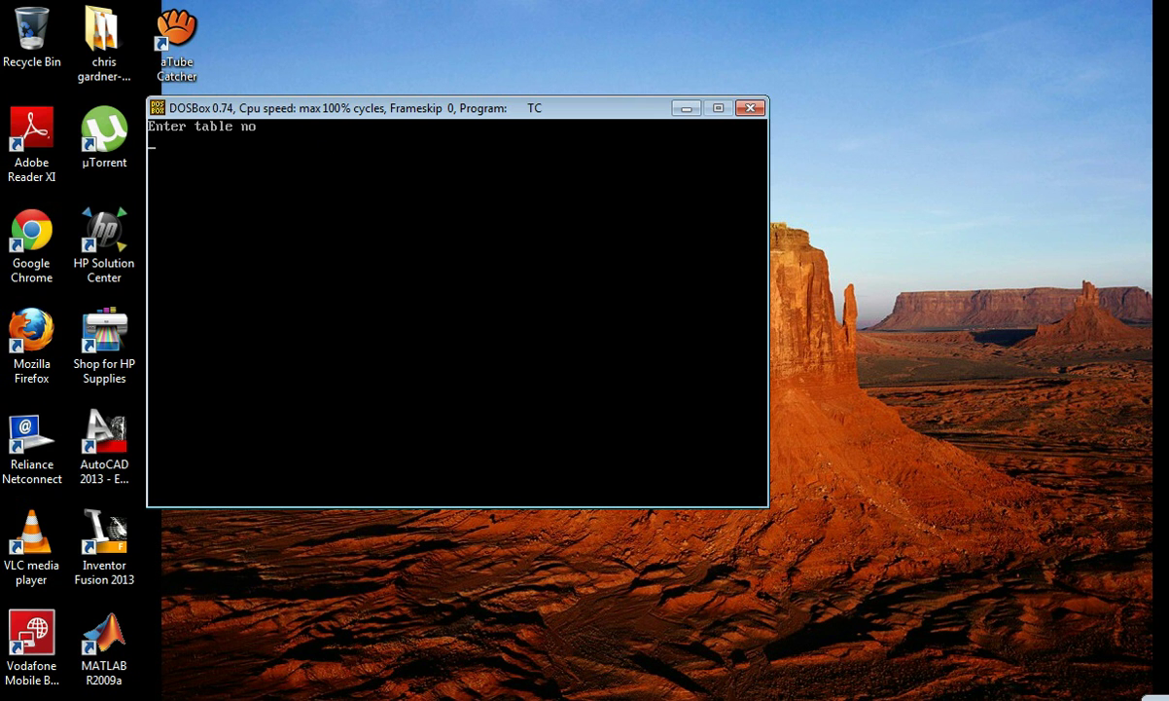
type("14")
key("Return")
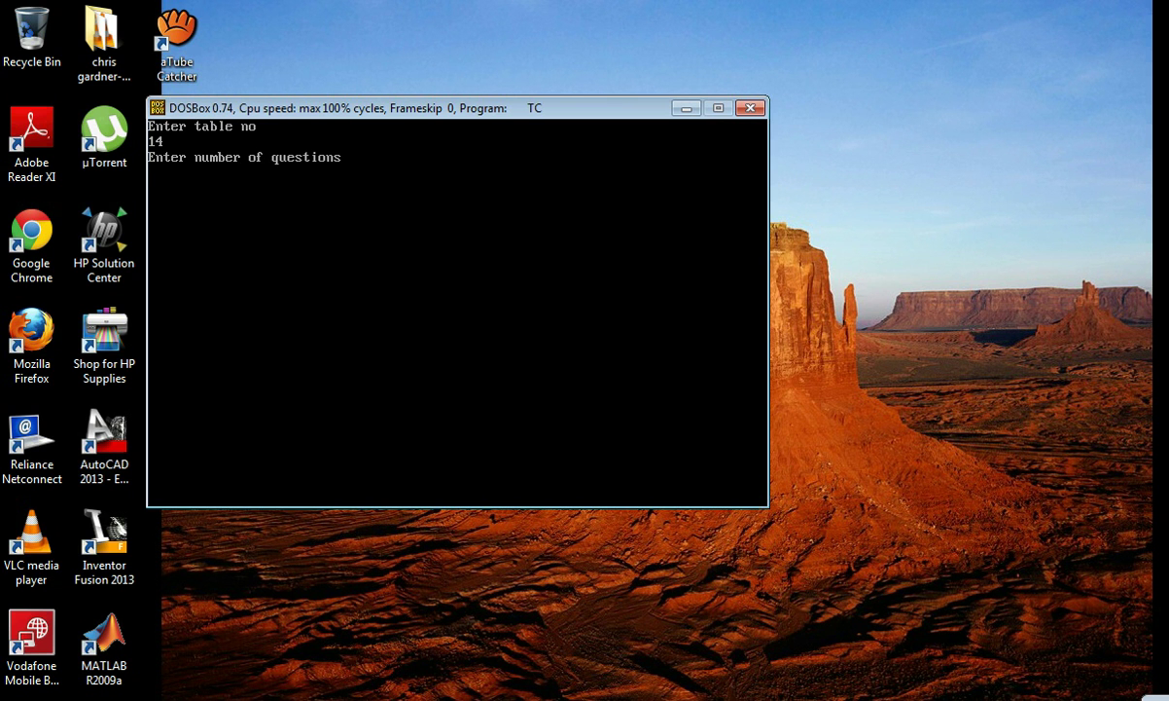
type("10")
key("Return")
Answer the first five questions on table 14 with 28, 68769, 79, 878 and 79.
type("28")
key("Return")
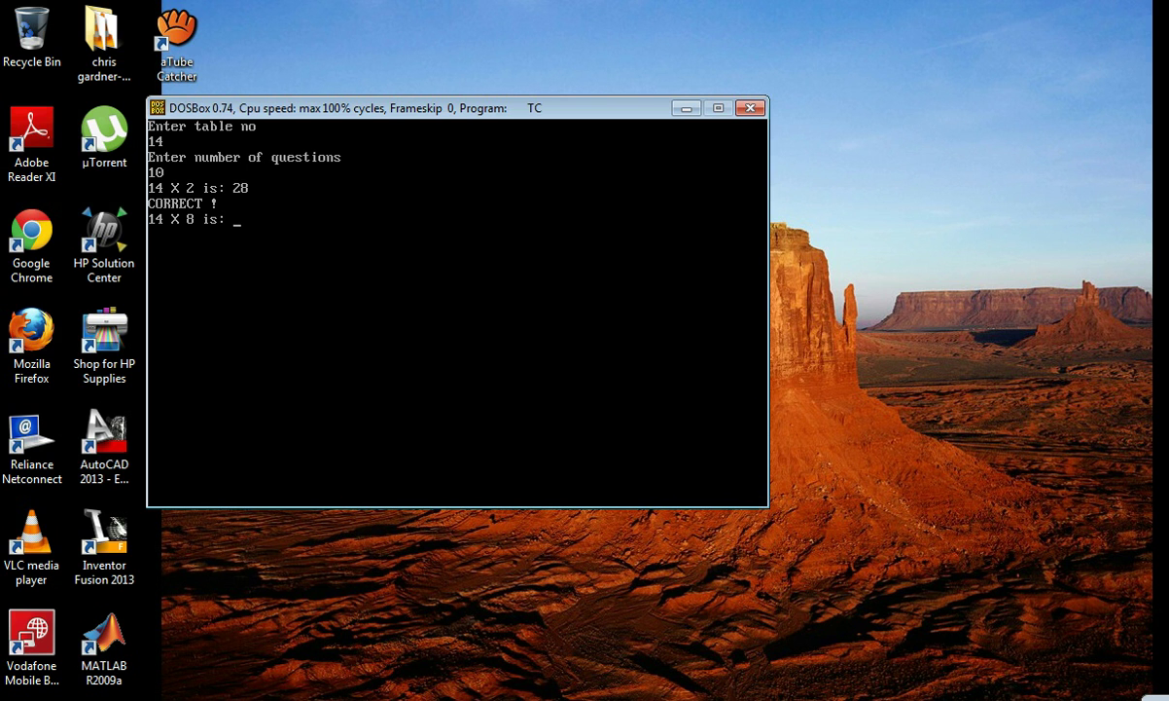
type("68769")
key("Return")
type("79")
key("Return")
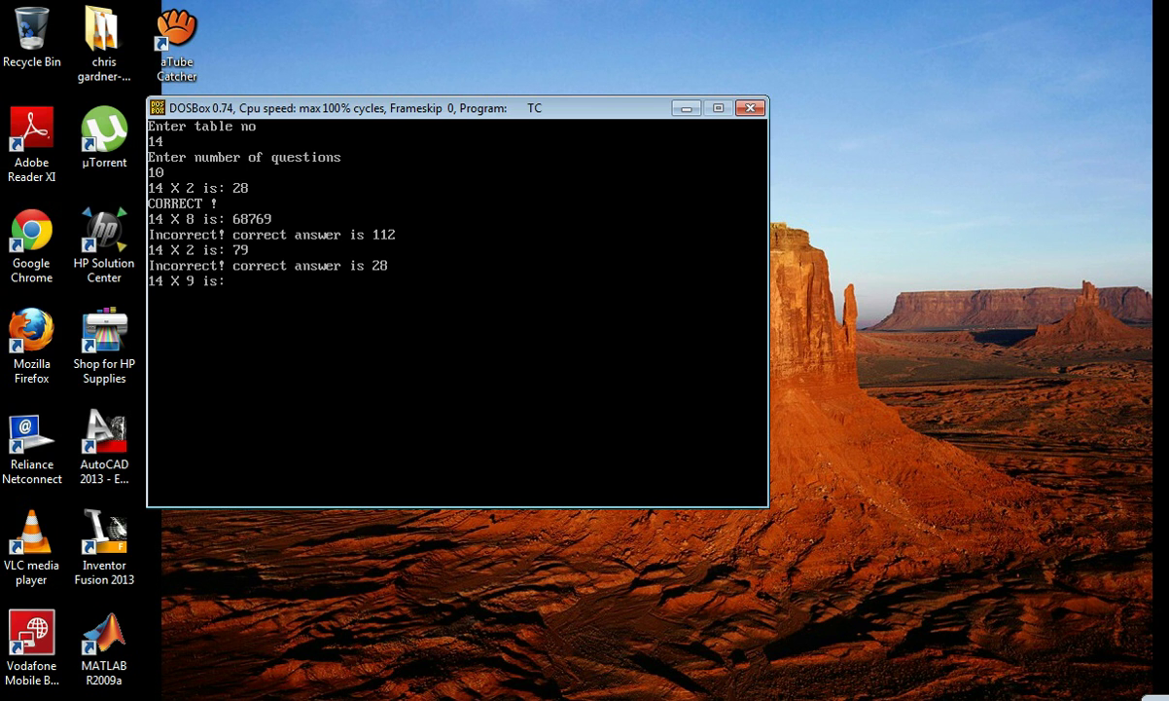
type("878")
key("Return")
type("79")
key("Return")
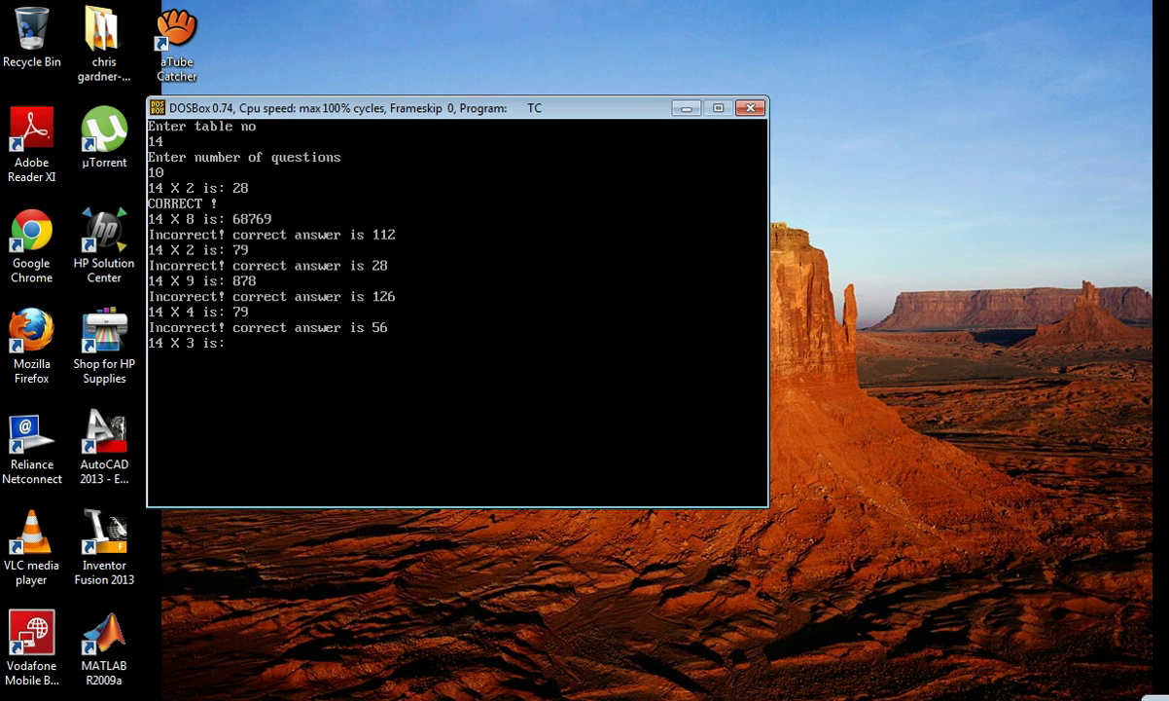
Answer the remaining five questions with 42, 98, 21, 12 and 12, and return from the report to the code editor.
type("42")
key("Return")
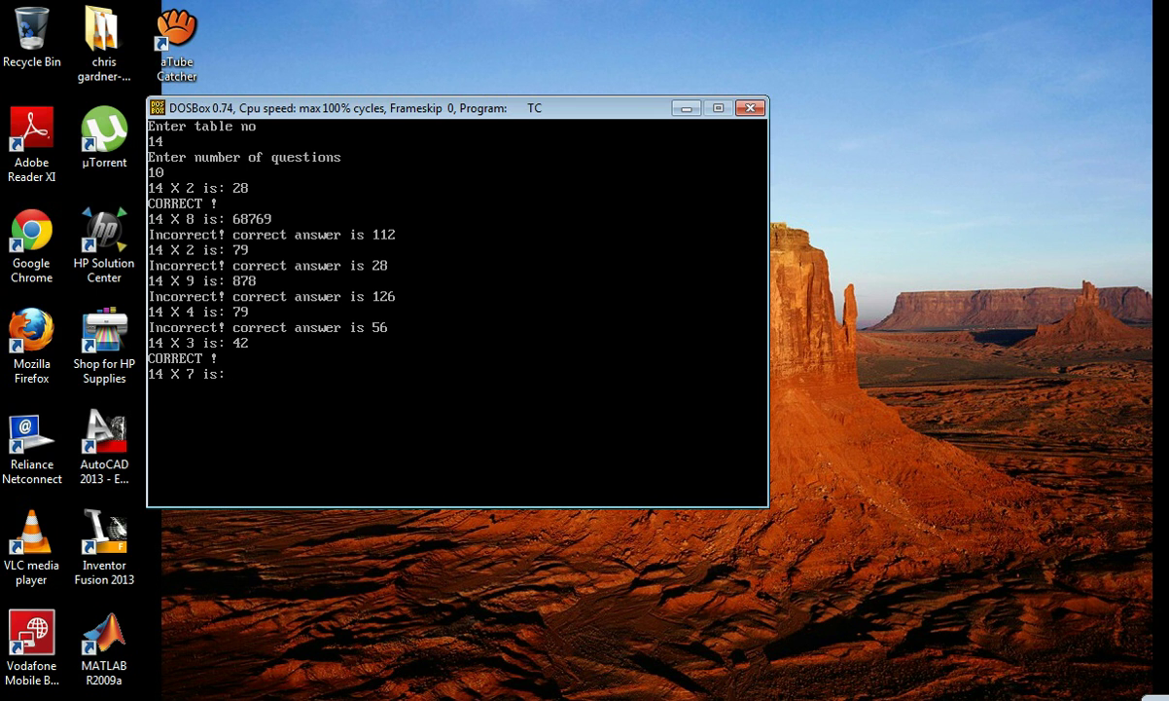
type("98")
key("Return")
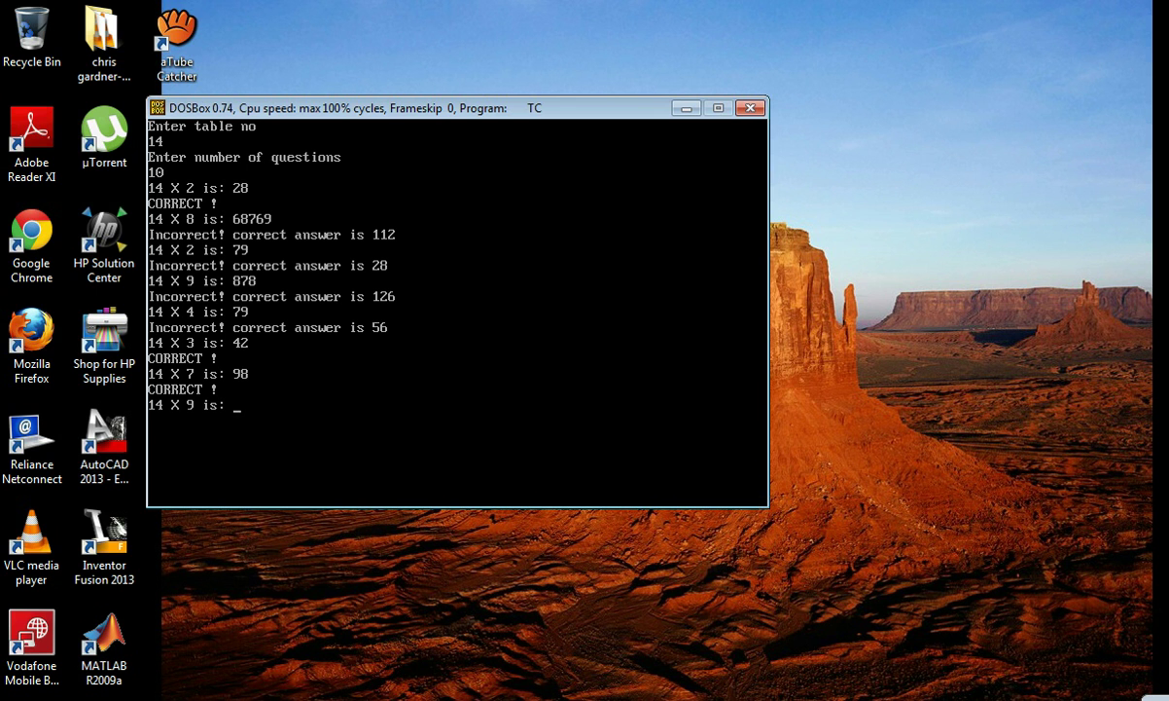
type("21")
key("Return")
type("32")
key("Return")
type("32")
key("Return")
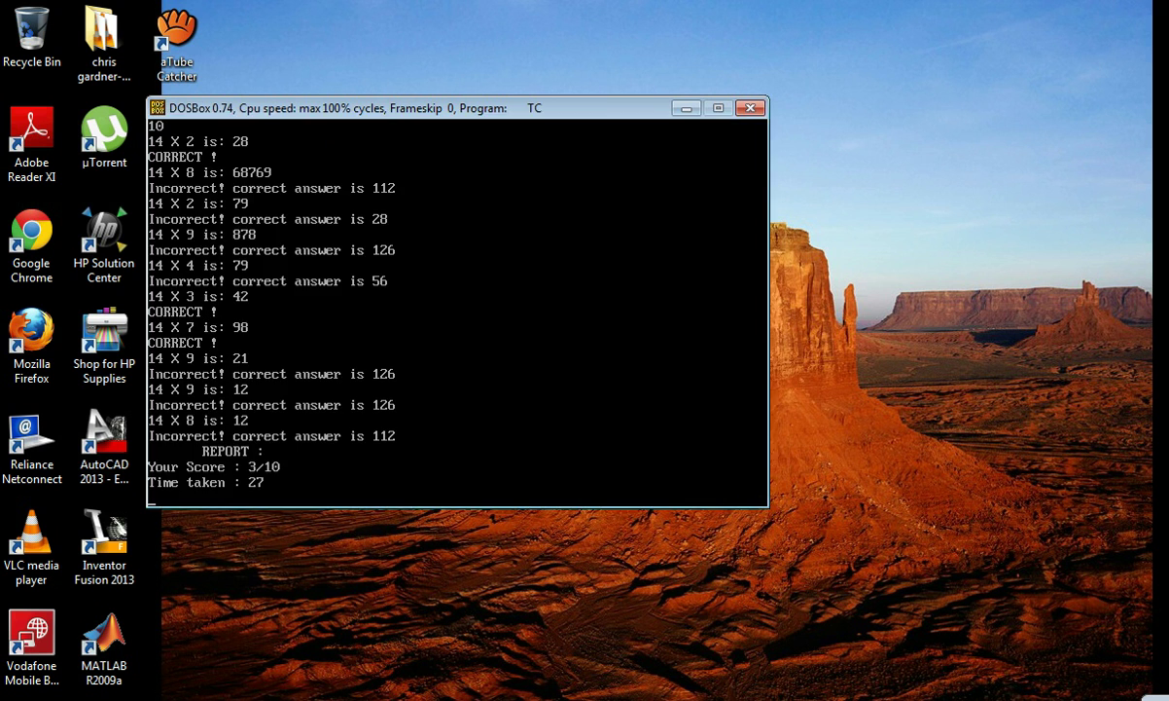
key("Return")
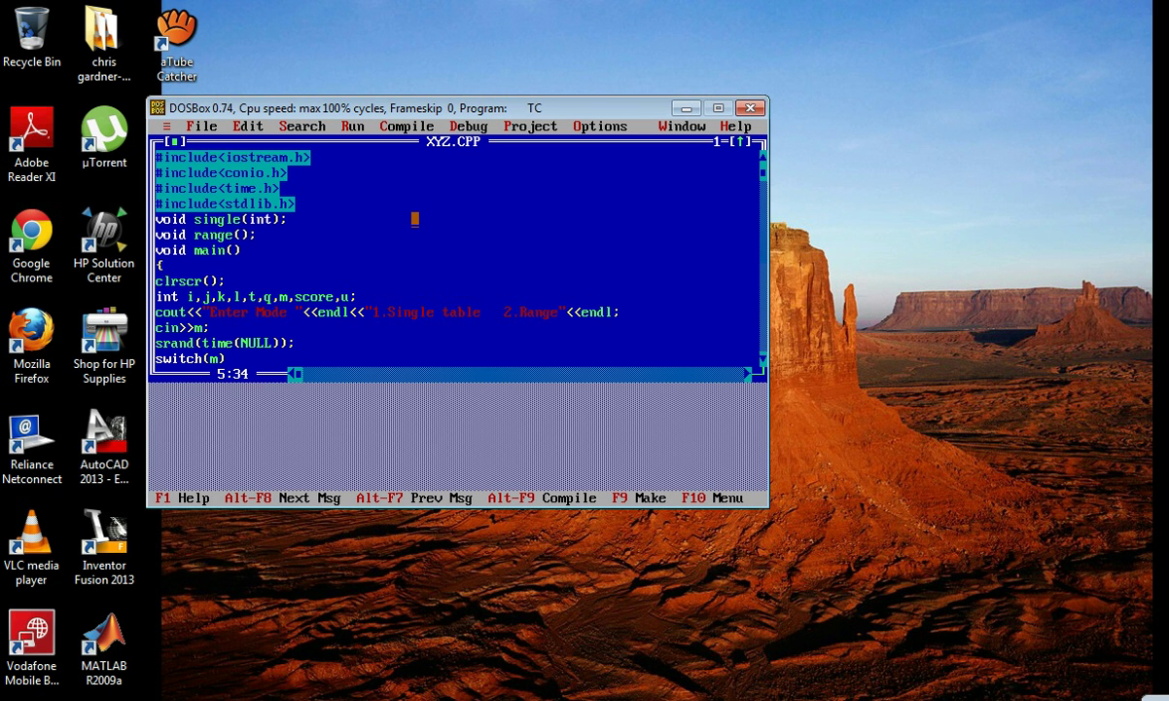
Run the program again in range mode with 30 questions and lower and upper limits of 16.
left_click(368, 202)
key("ctrl+F9")
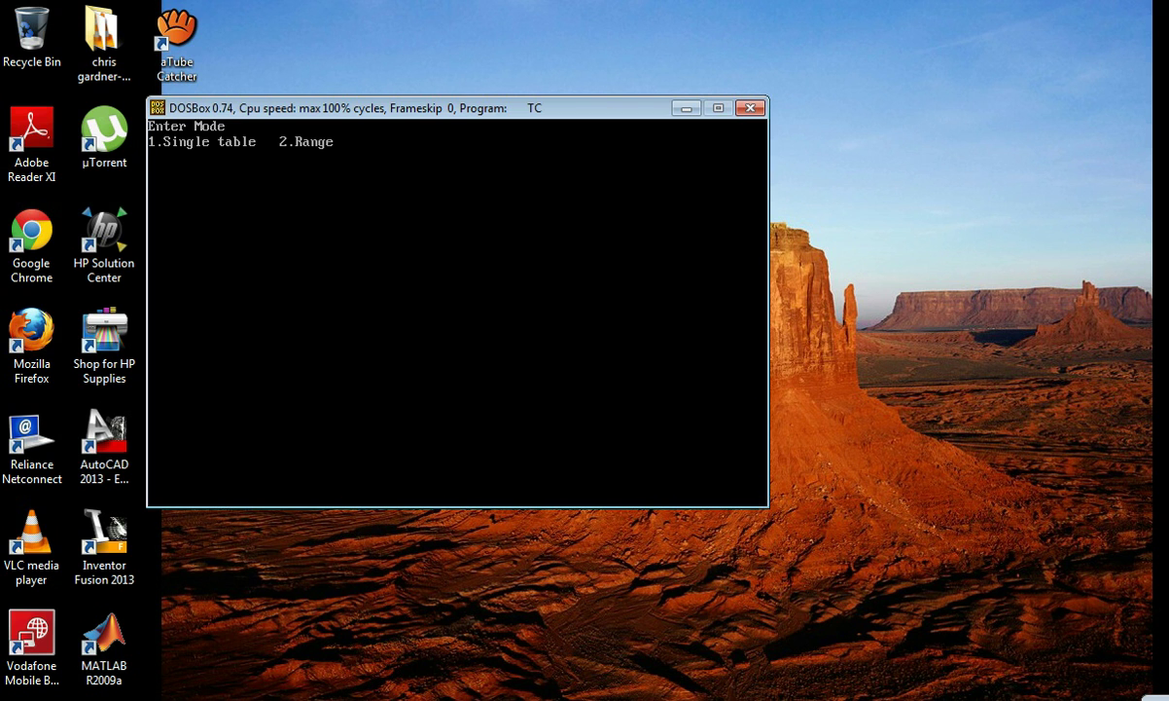
type("1")
key("Return")
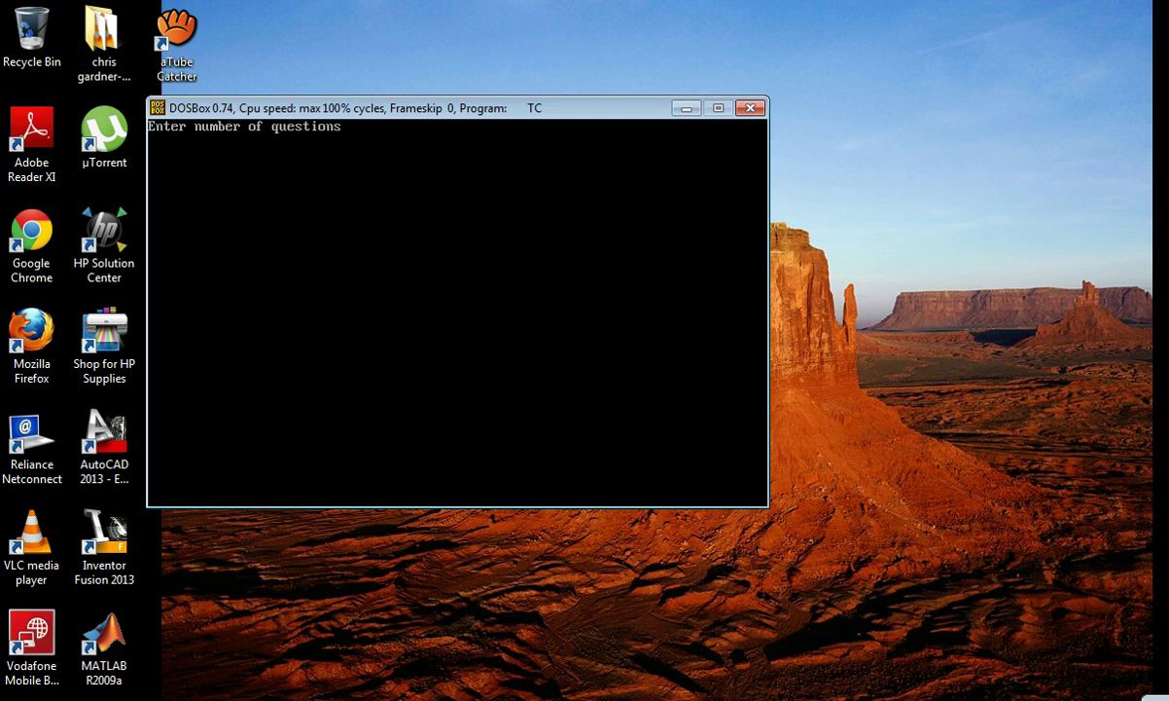
type("30")
key("Return")
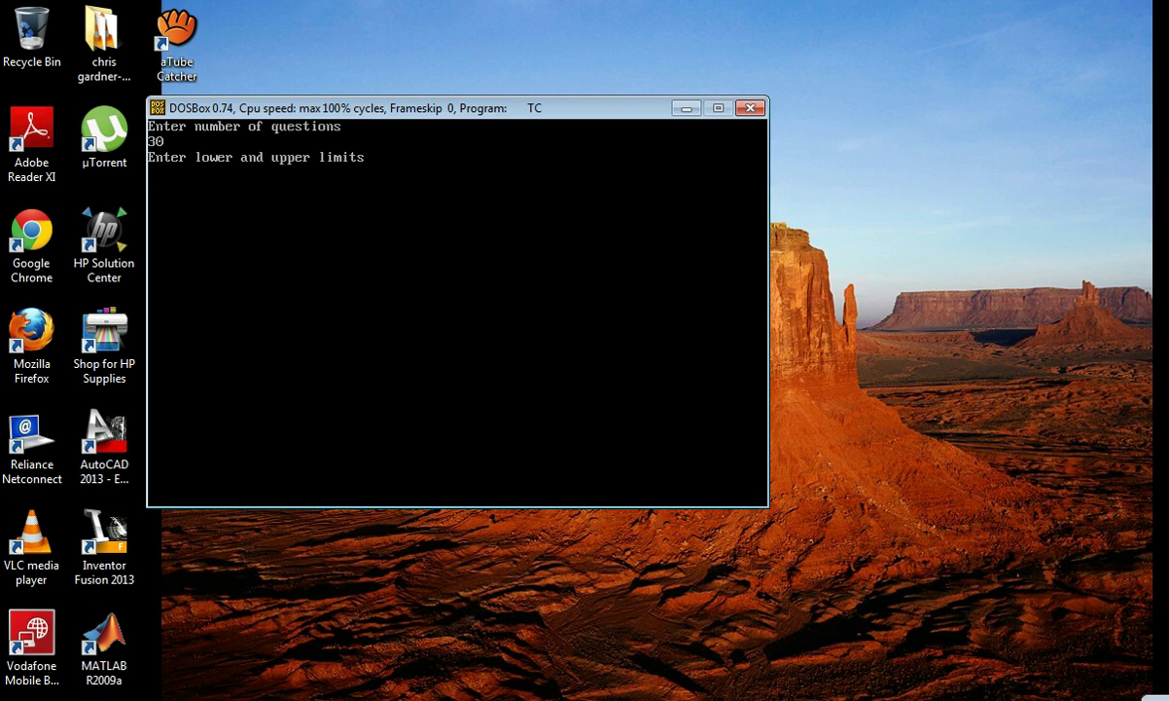
type("16 16")
key("Return")
Answer the first five range questions, 16 times 16, 13, 18, 17 and 17, with 256, 208, 288, 272 and 272.
type("256")
key("Return")
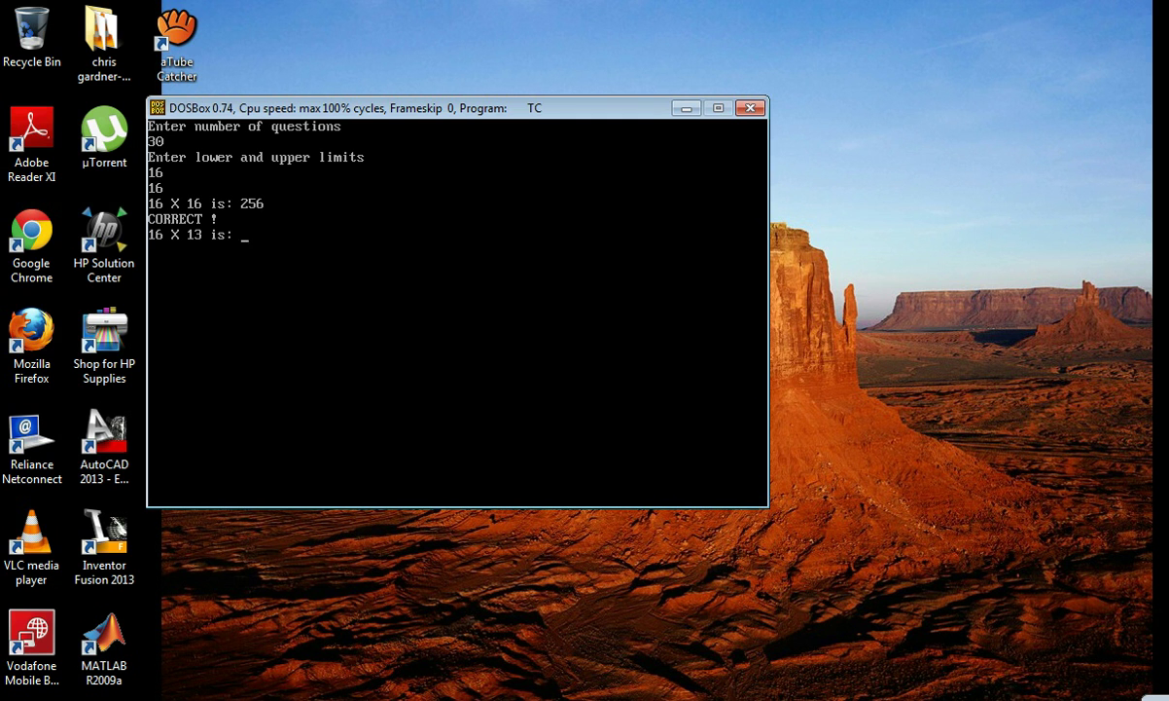
type("208")
key("Return")
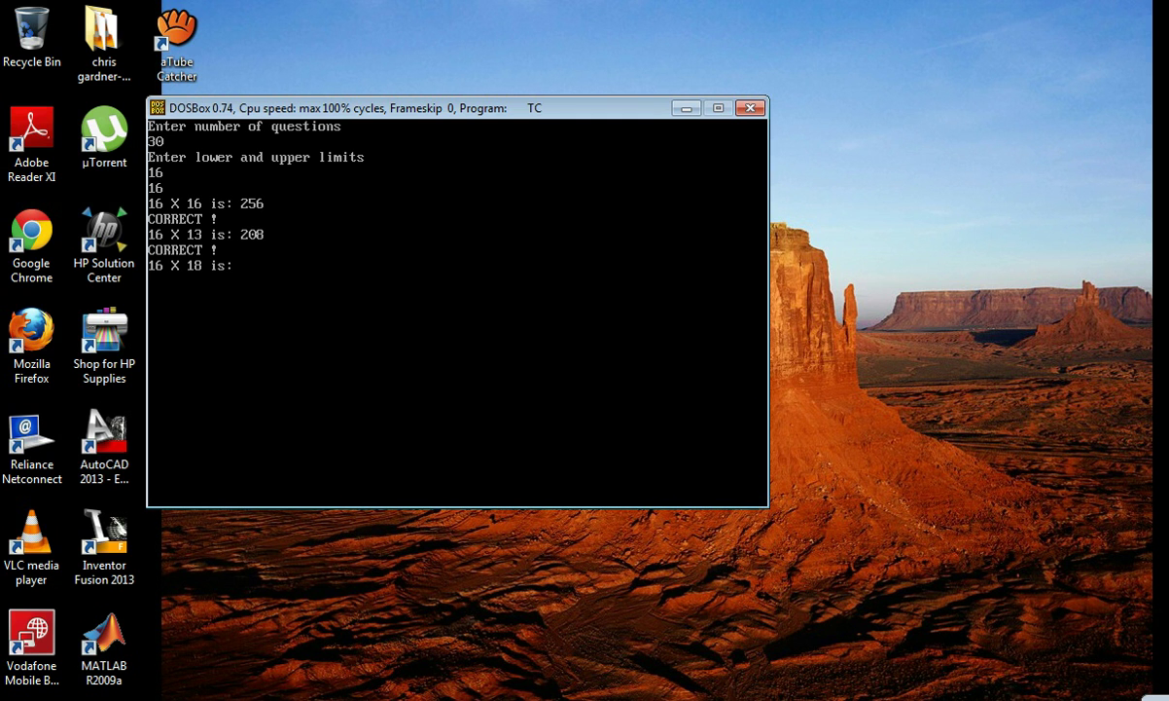
type("288")
key("Return")
type("272")
key("Return")
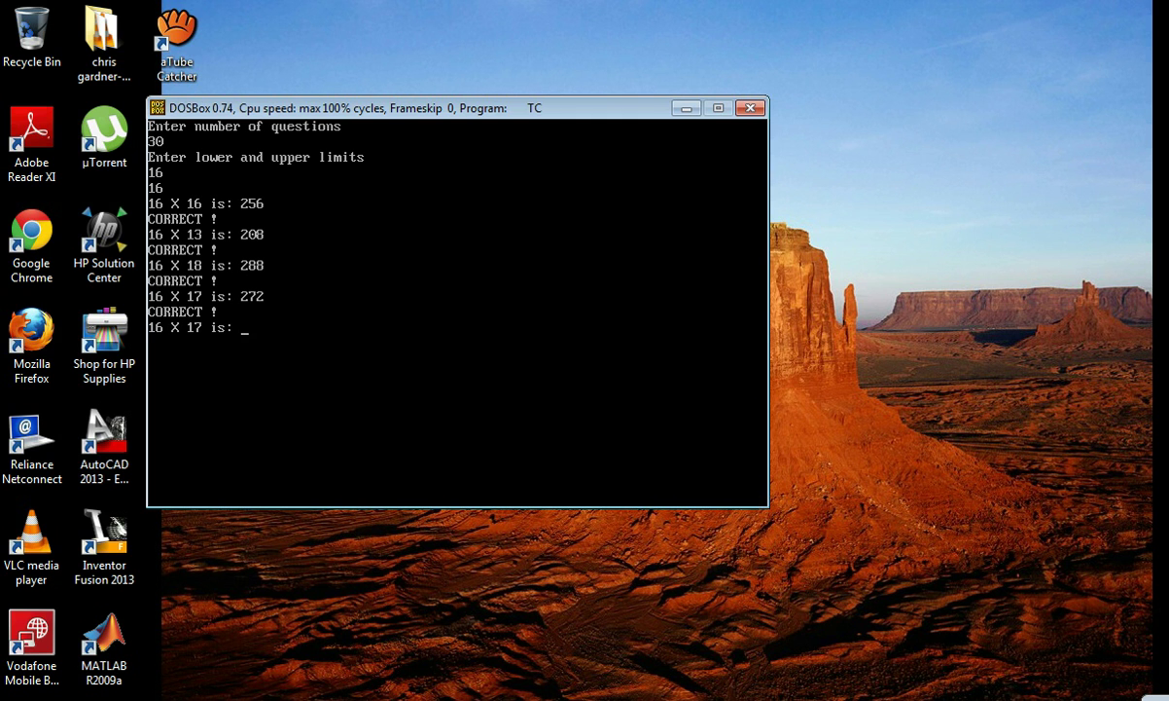
type("272")
key("Return")
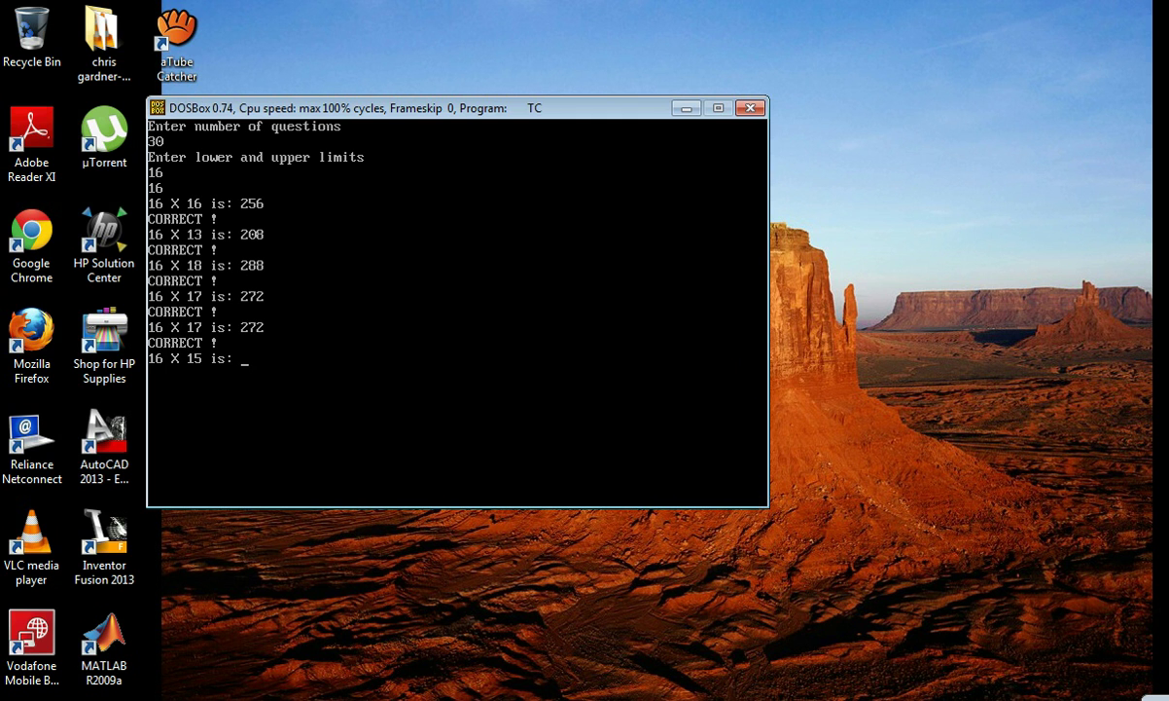
Answer the next five questions, 16 times 15, 13, 19, 15 and 18, with 240, 208, 304, 240 and 288.
type("240")
key("Return")
type("208")
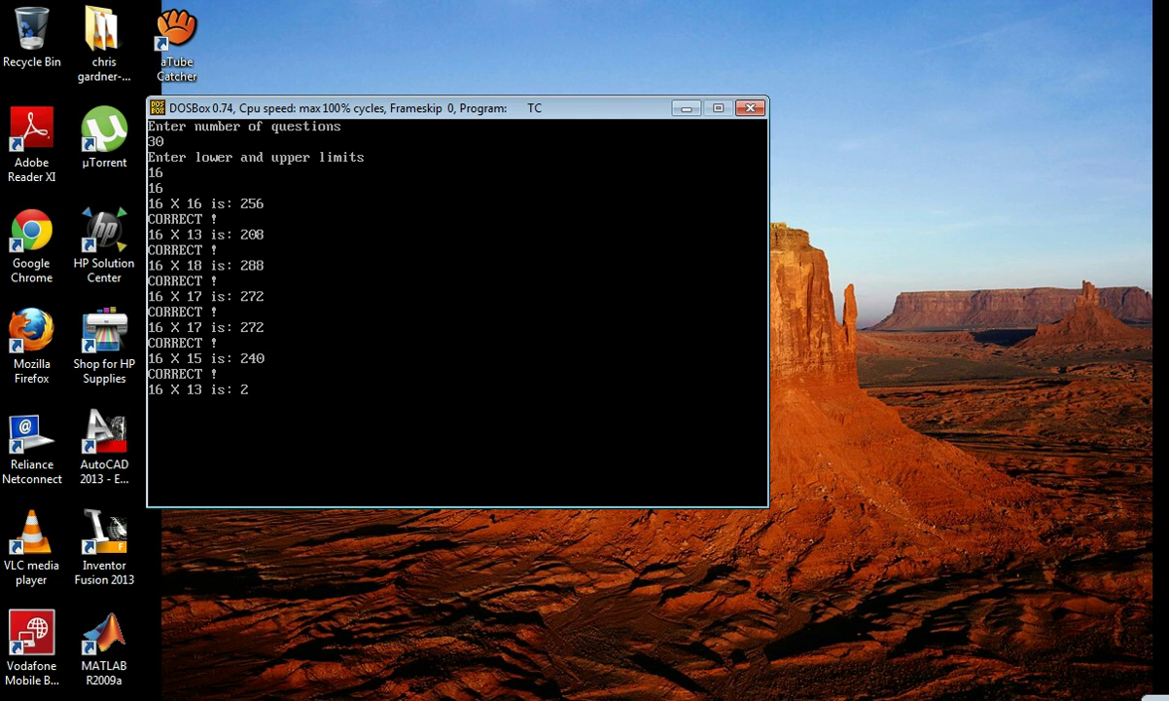
key("Return")
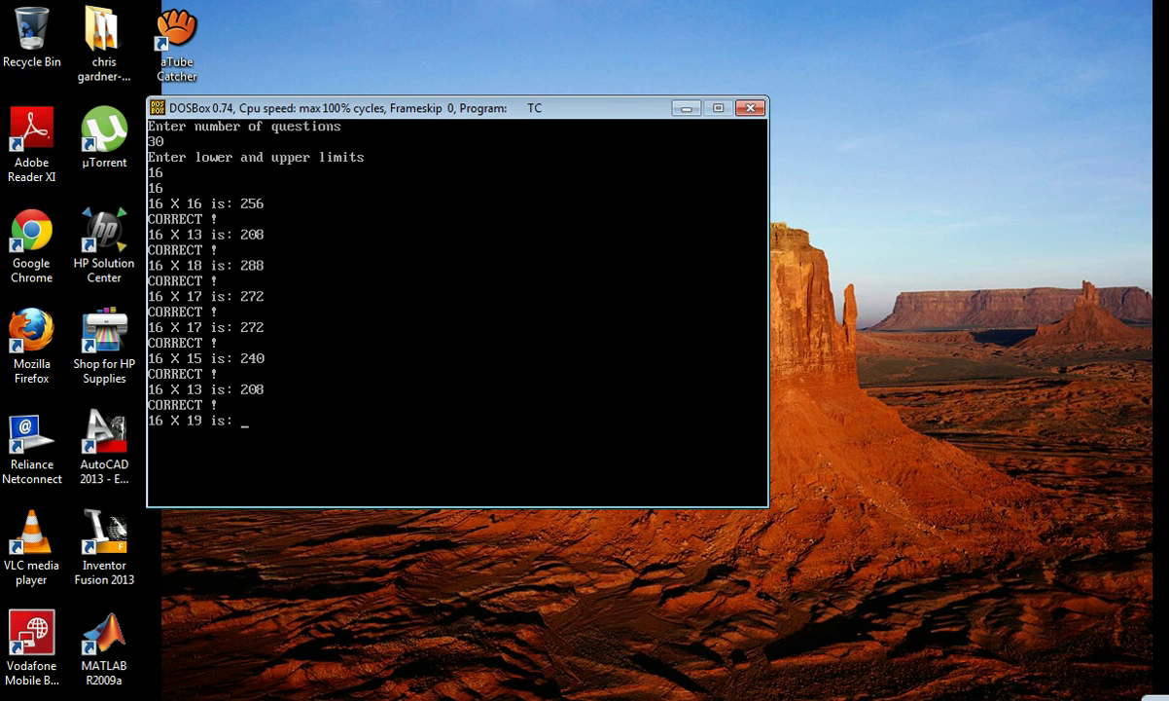
type("304")
key("Return")
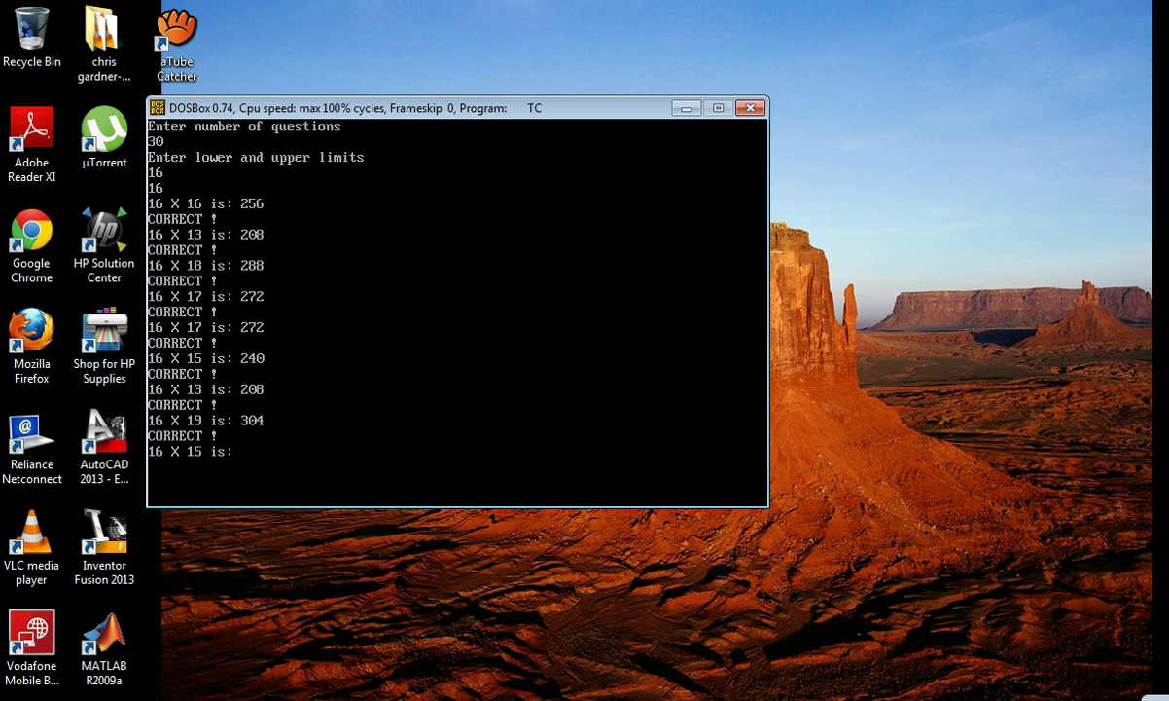
type("240")
key("Return")
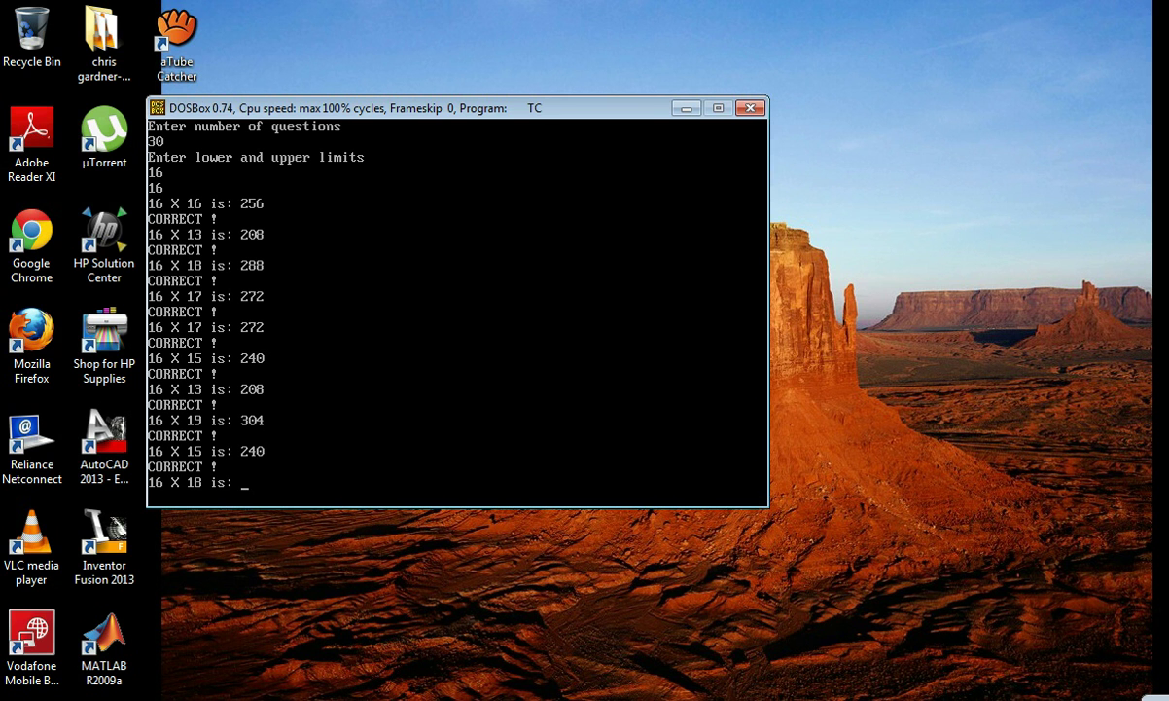
type("288")
key("Return")
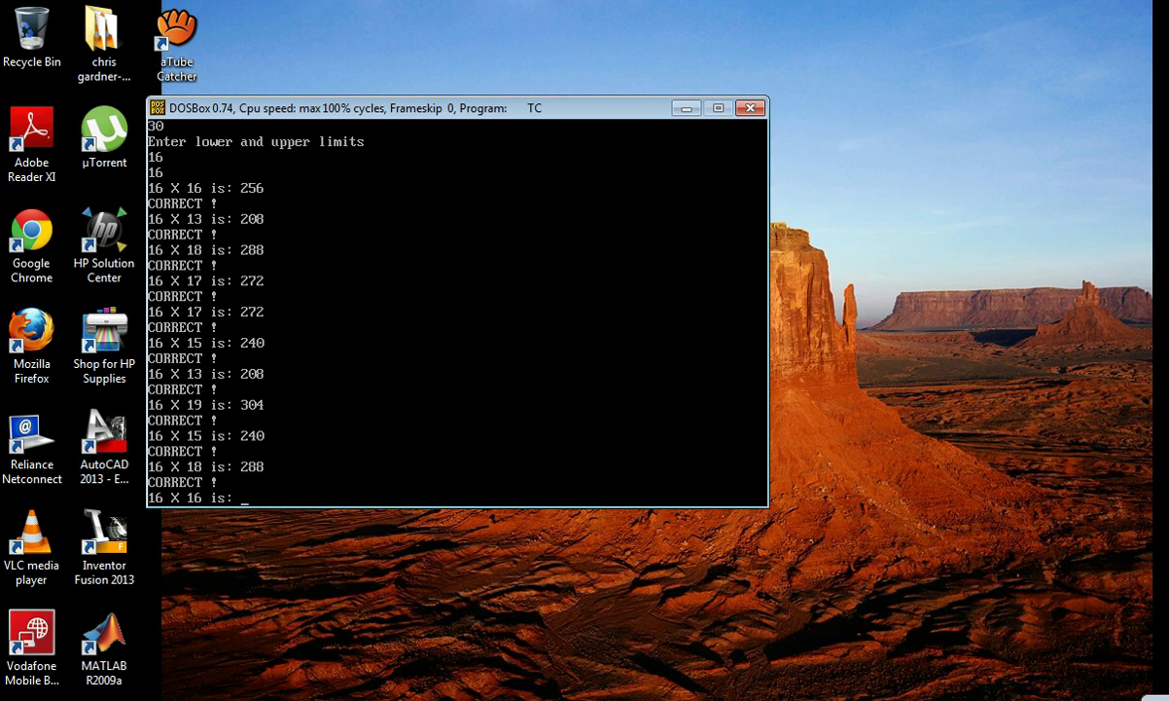
Answer the next four questions, 16 times 16, 13, 11 and 12, with 256, 208, 176 and 192.
type("256")
key("Return")
type("208")
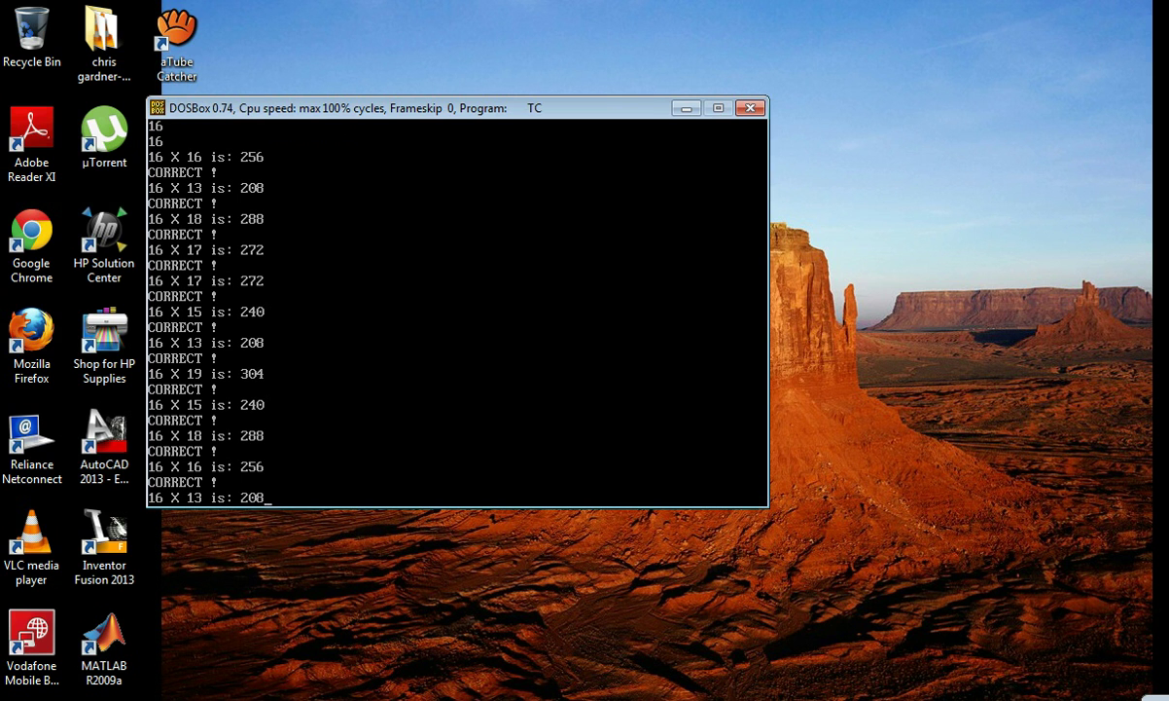
key("Return")
type("176")
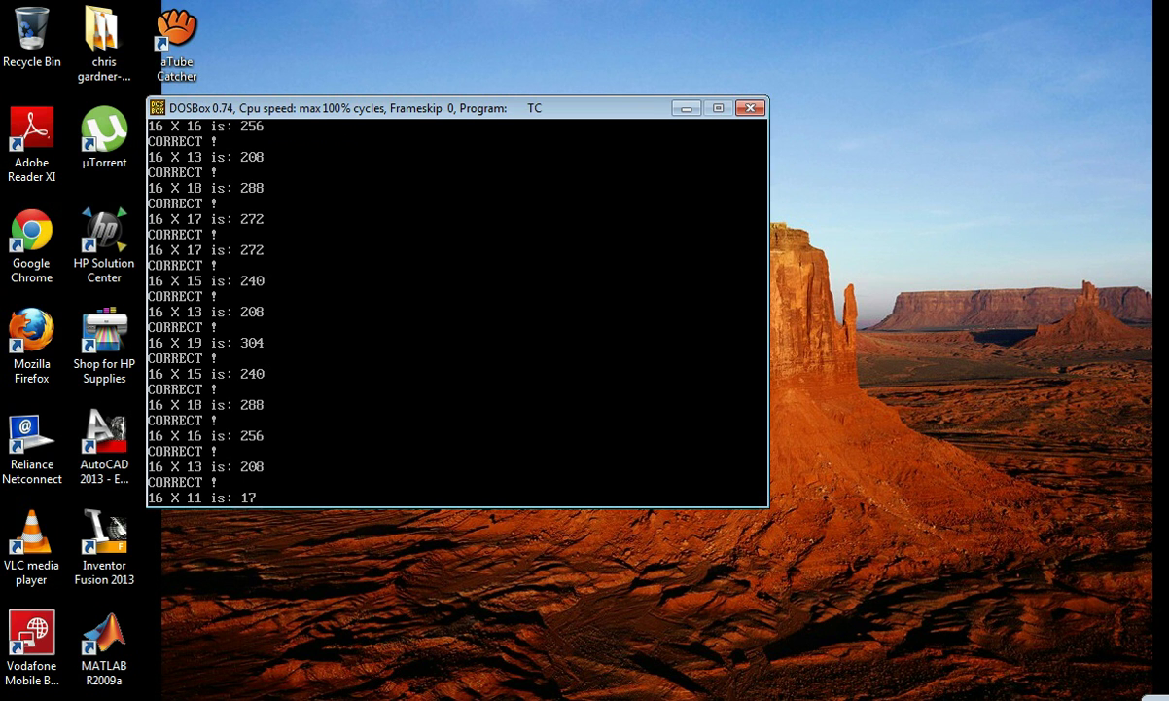
key("Return")
type("192")
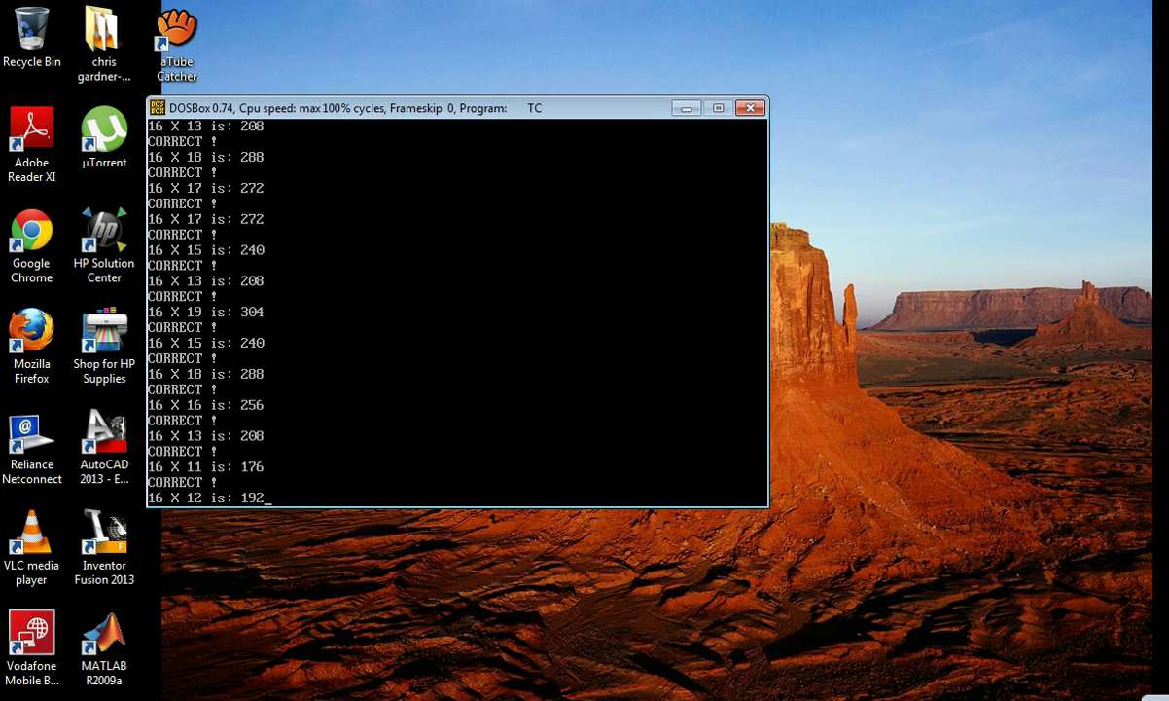
key("Return")
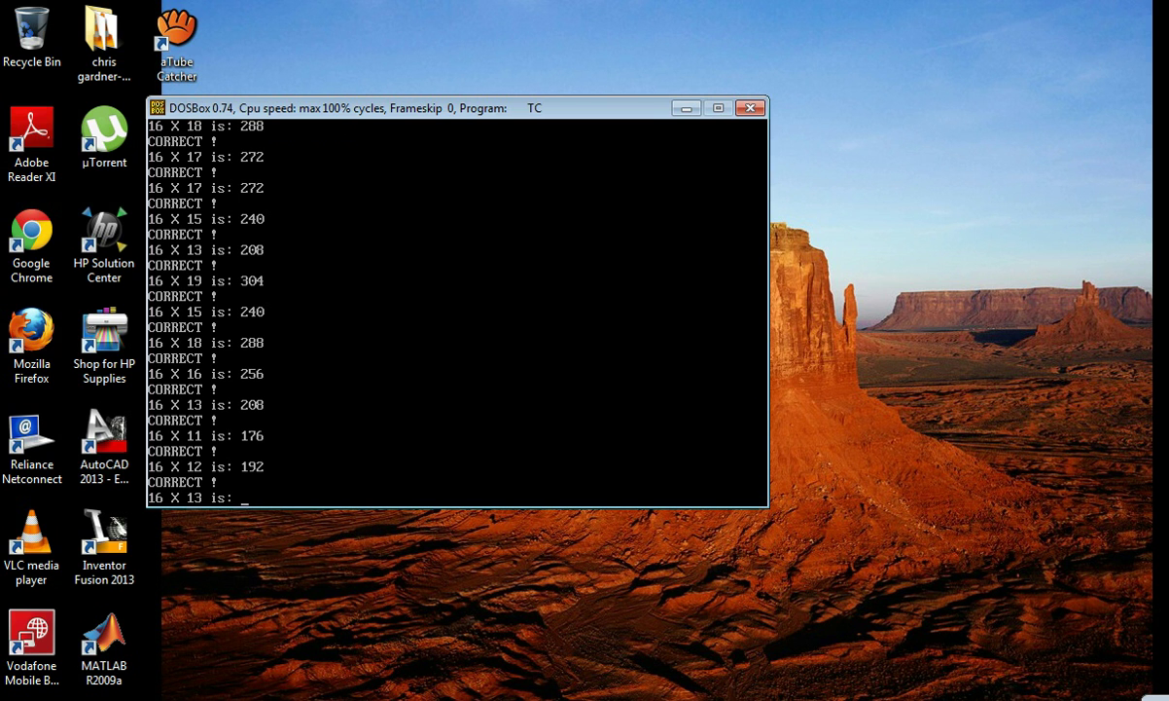
Answer the next three questions, 16 times 13, 15 and 11, with 208, 240 and 176.
type("208")
key("Return")
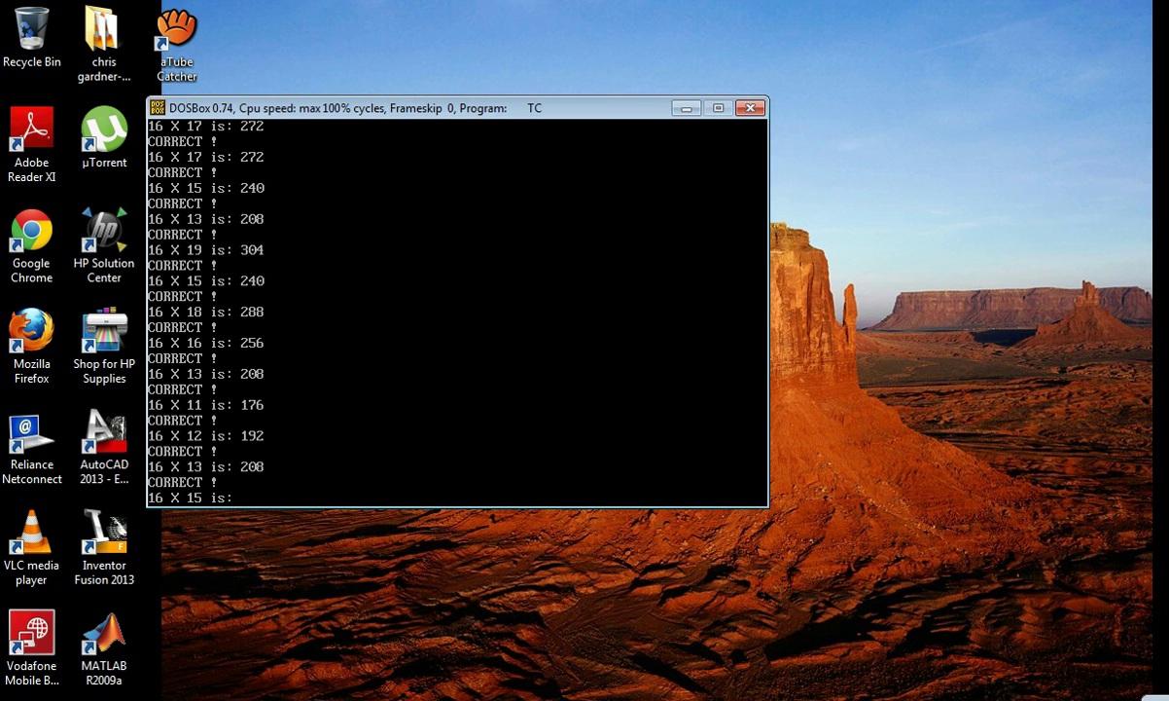
type("240")
key("Return")
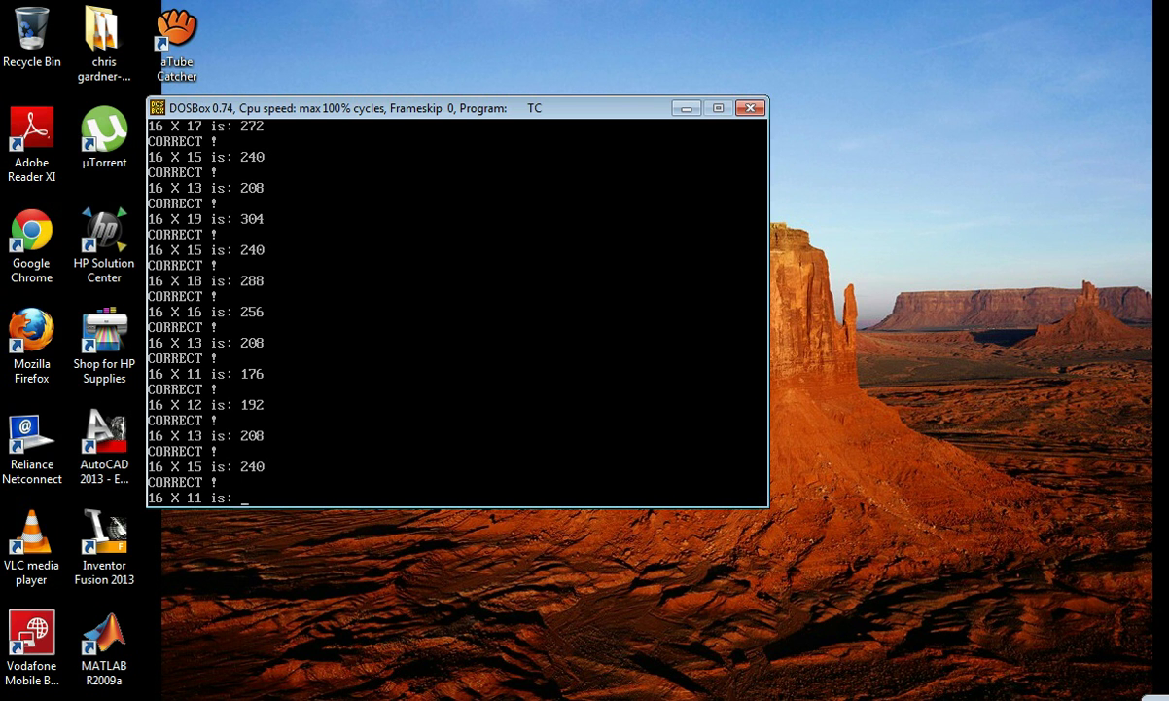
type("176")
key("Return")
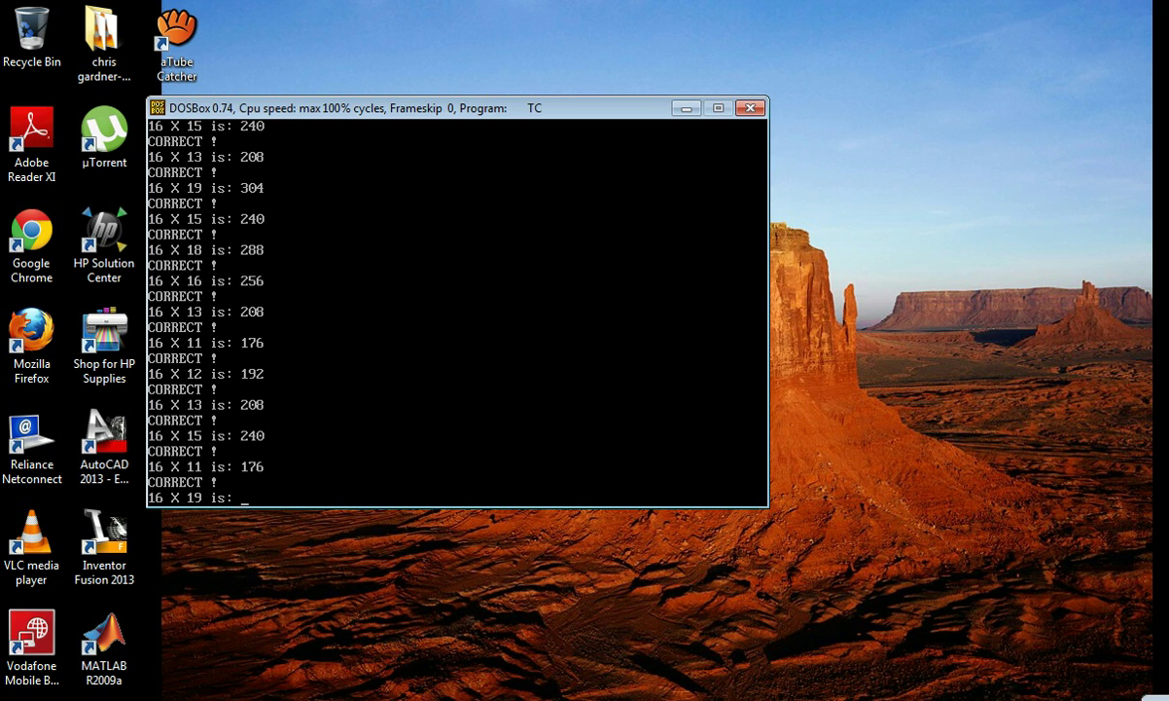
Answer the next four questions, 16 times 19, 16, 12 and 17, with 304, 256, 192 and 272.
type("304")
key("Return")
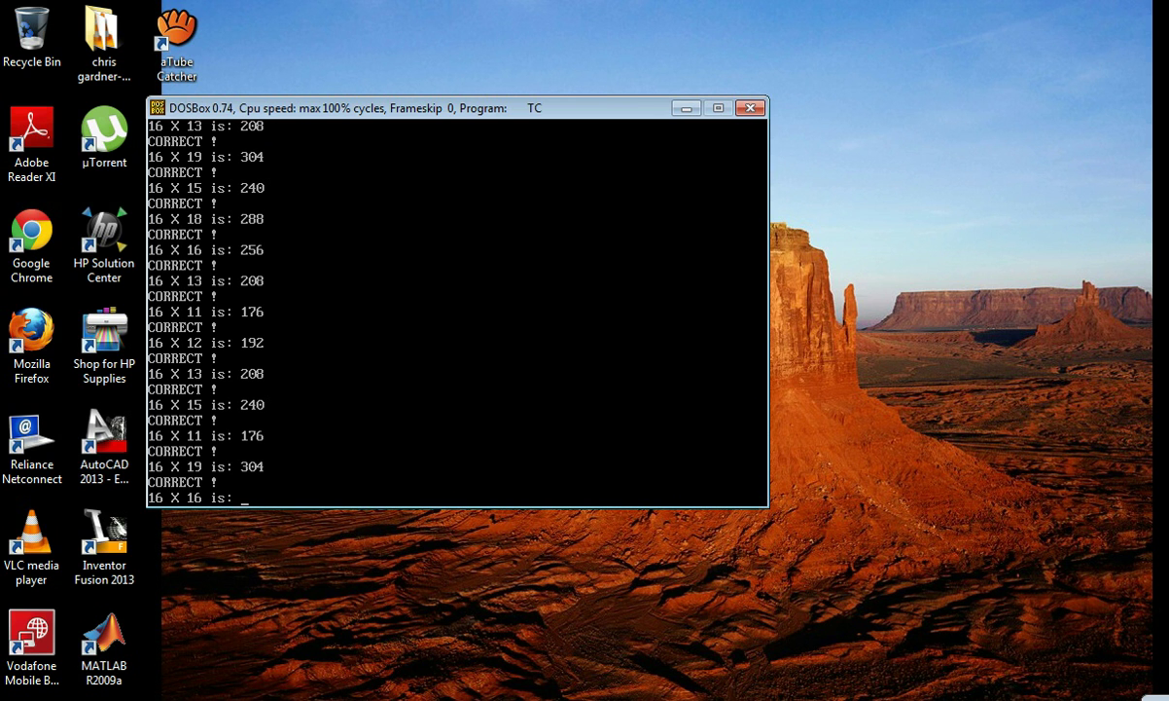
type("256")
key("Return")
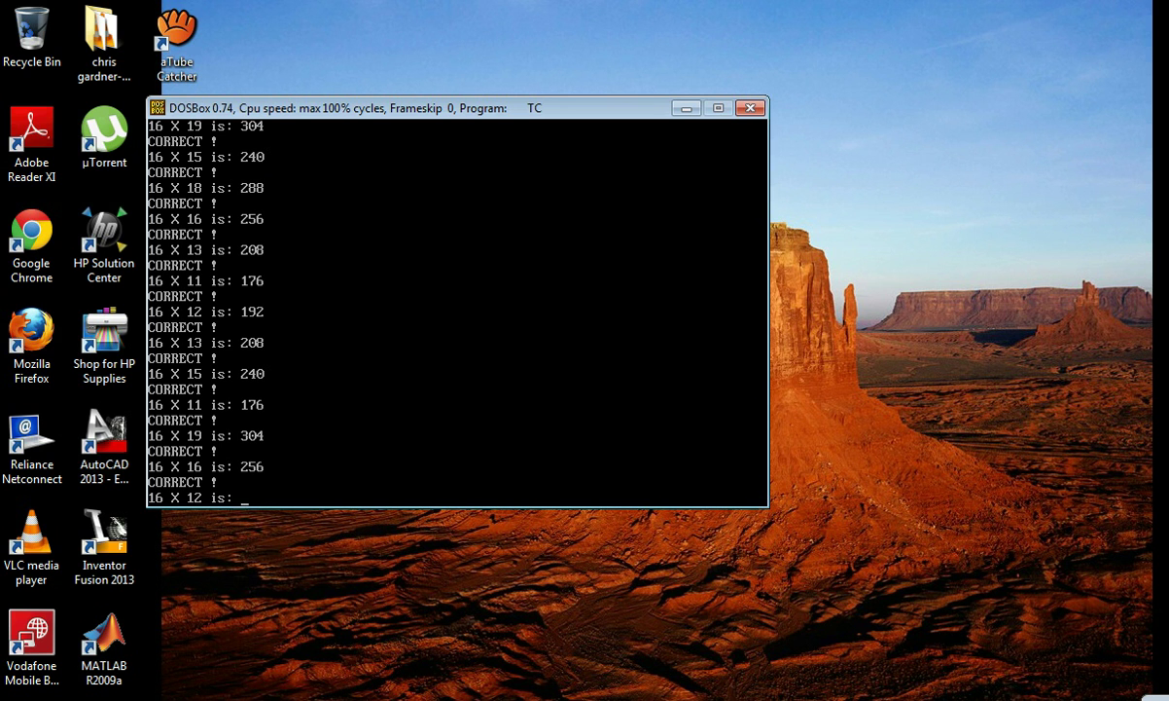
type("192")
key("Return")
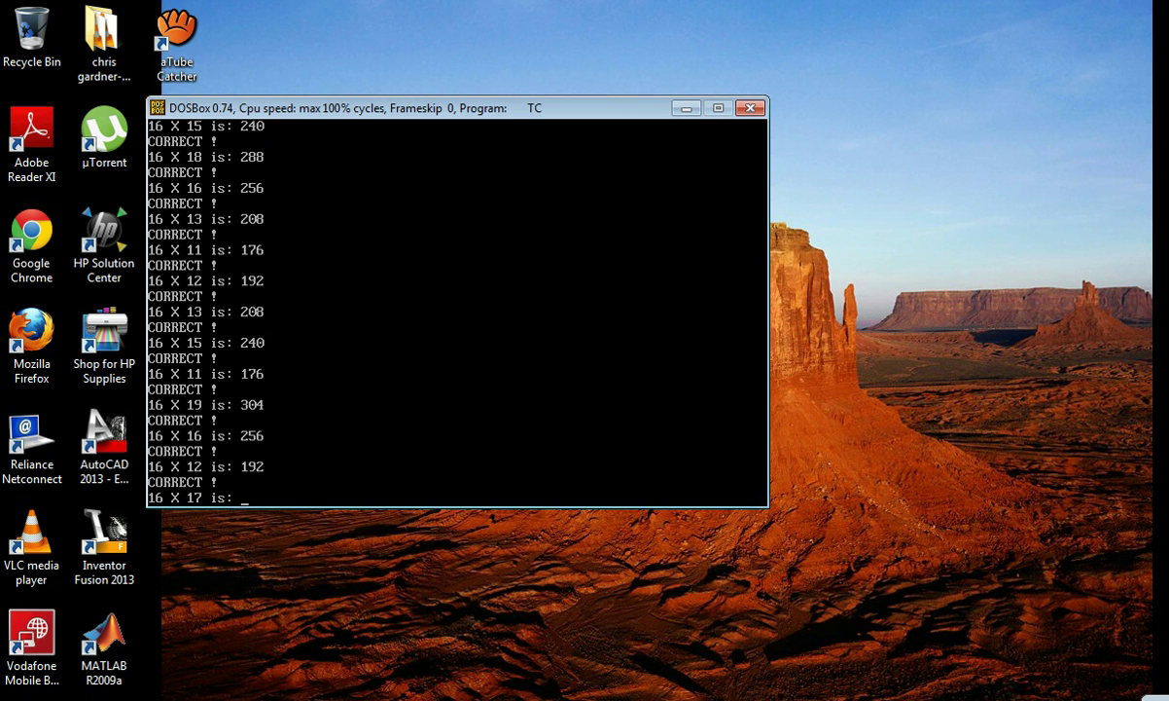
type("272")
key("Return")
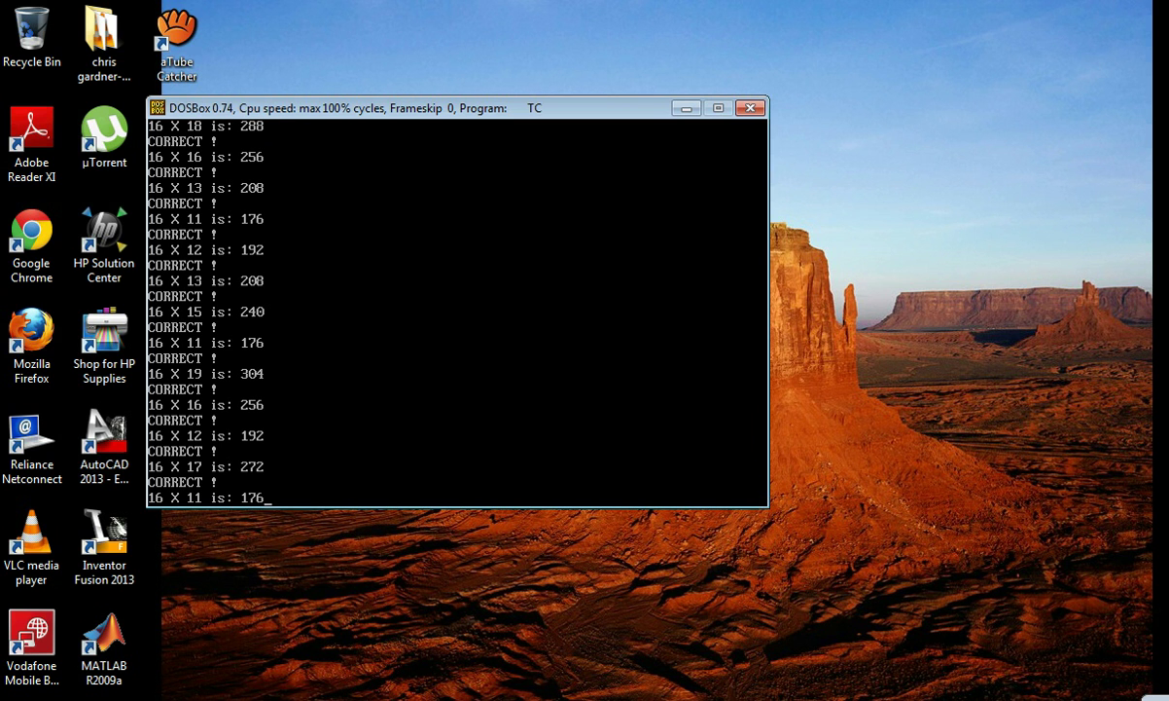
Answer the next four questions, 16 times 11, 12, 16 and 16, with 176, 192, 256 and 256.
type("176")
key("Return")
type("192")
key("Return")
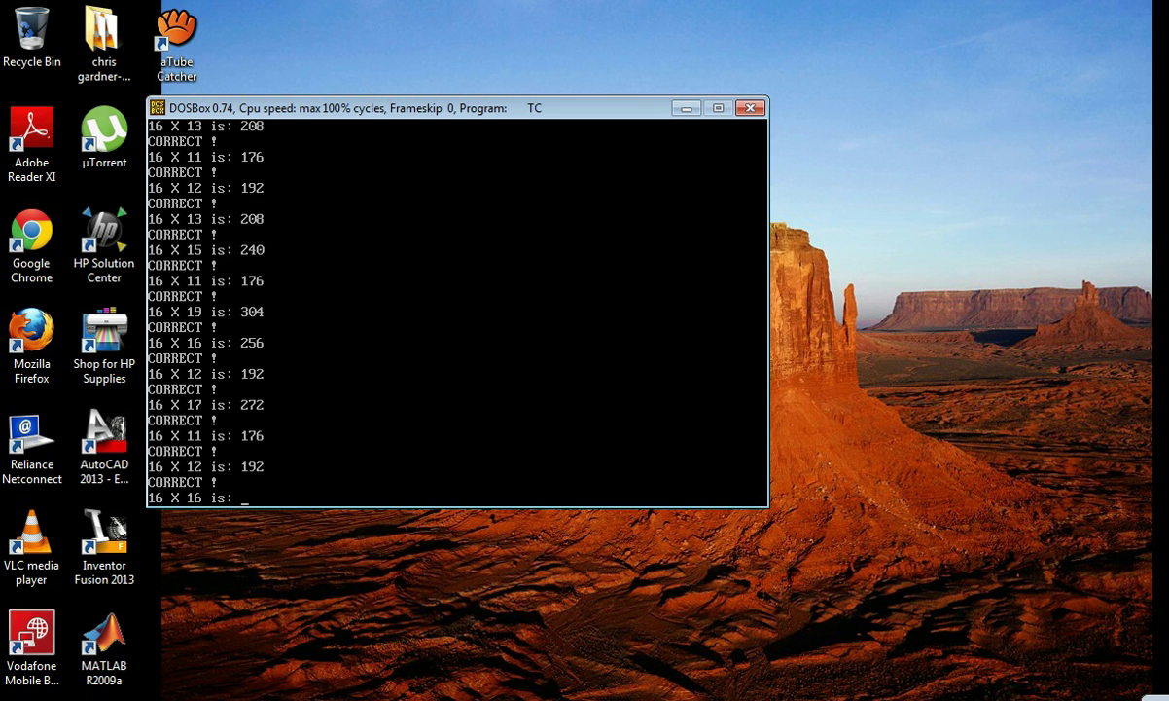
type("256")
key("Return")
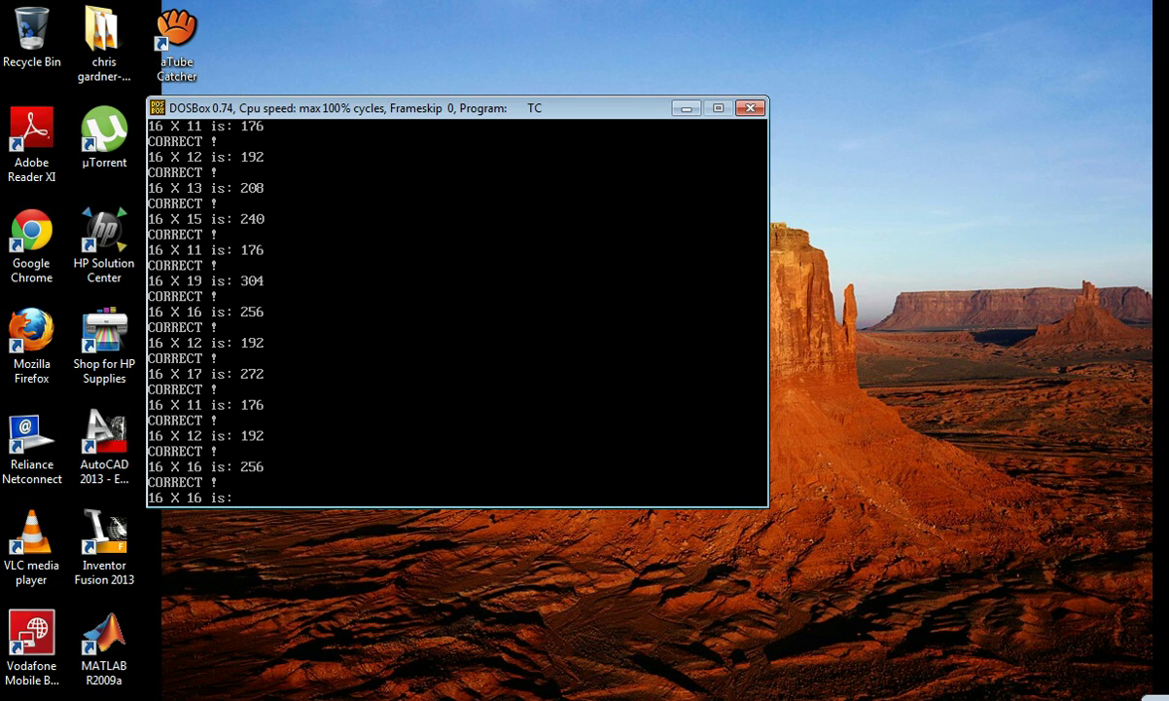
type("256")
key("Return")
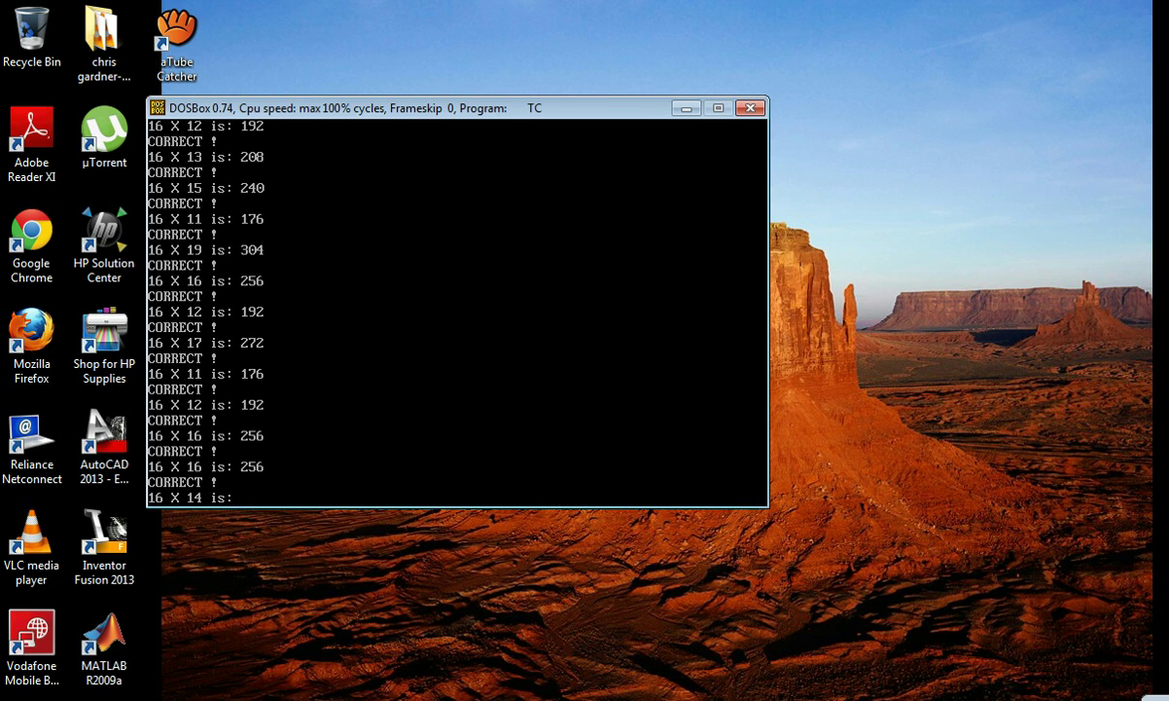
Answer the last five questions, 16 times 14, 12, 13, 19 and 12, with 224, 192, 208, 304 and 192.
type("224")
key("Return")
type("192")
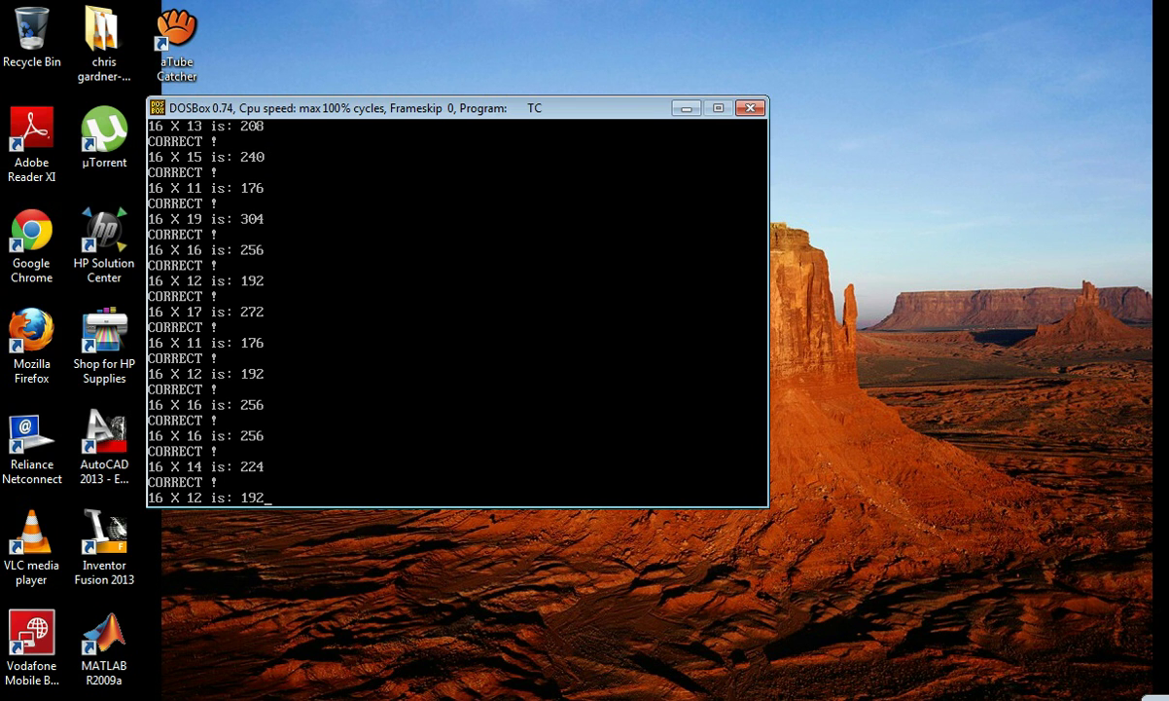
key("Return")
type("208")
key("Return")
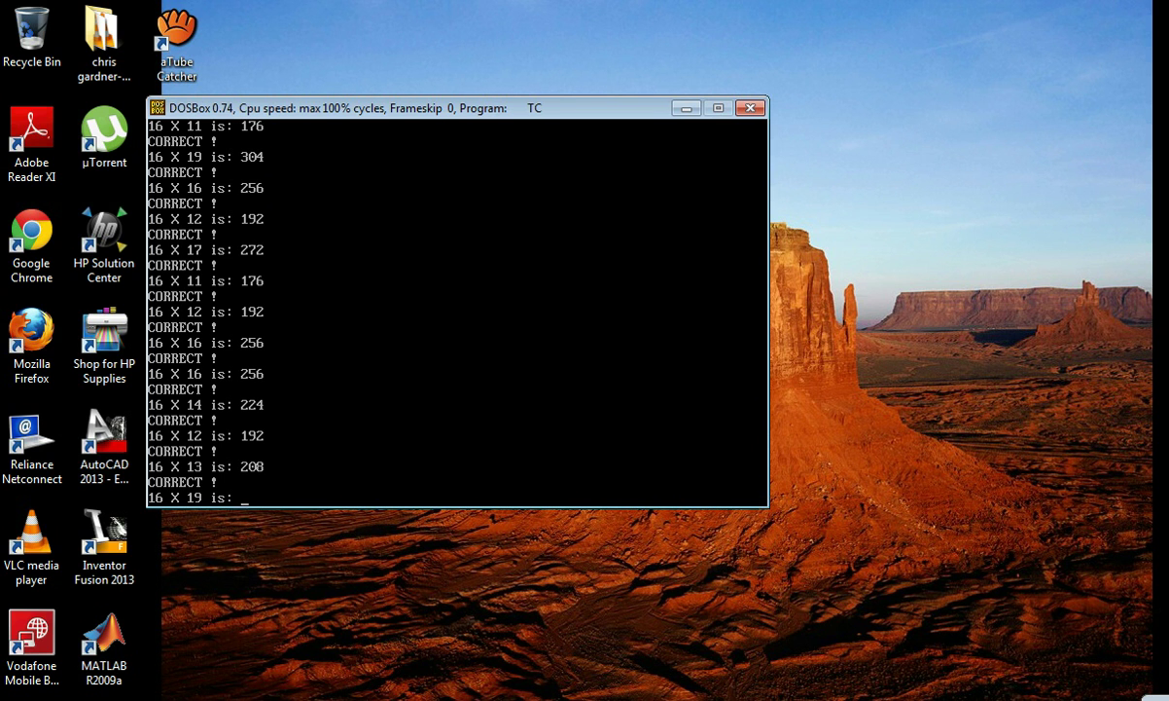
type("304")
key("Return")
type("192")
key("Return")
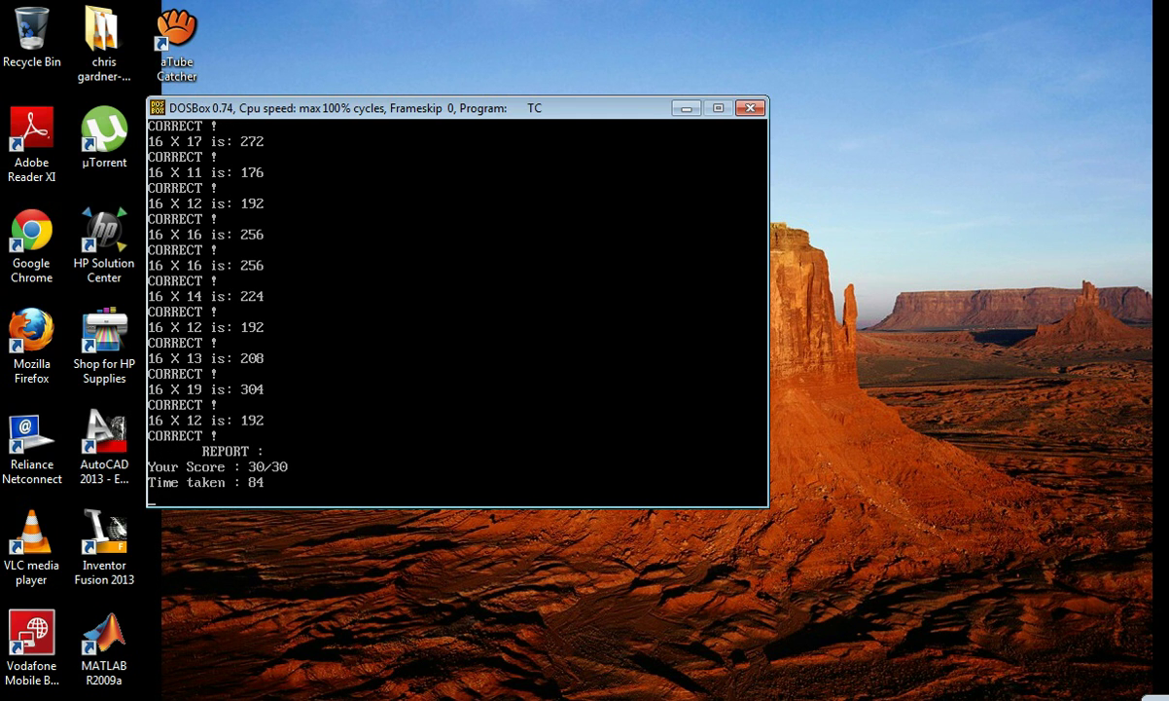